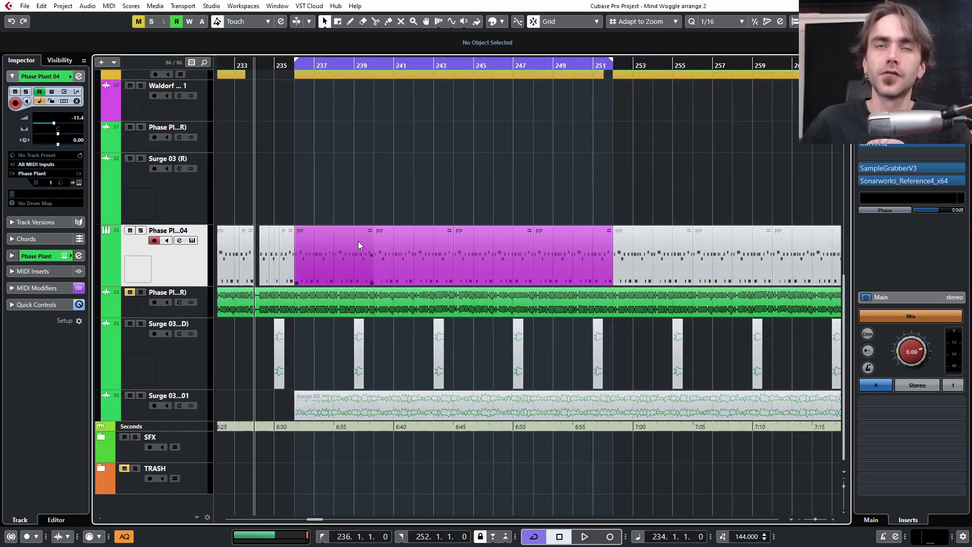
# Examine the notes of the Phase Plant track's PP part at bar 236 in the MIDI editor, and close the editor.
pyautogui.scroll(7, 334, 233)
pyautogui.scroll(-7, 437, 188)
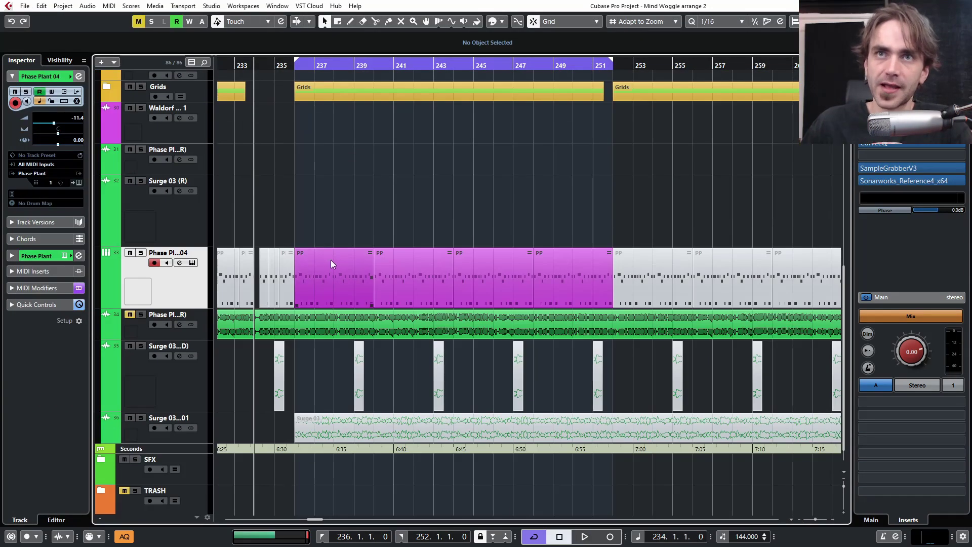
pyautogui.click(326, 273)
pyautogui.scroll(2, 241, 336)
pyautogui.hscroll(-2, 255, 327)
pyautogui.scroll(-1, 256, 326)
pyautogui.hscroll(1, 252, 329)
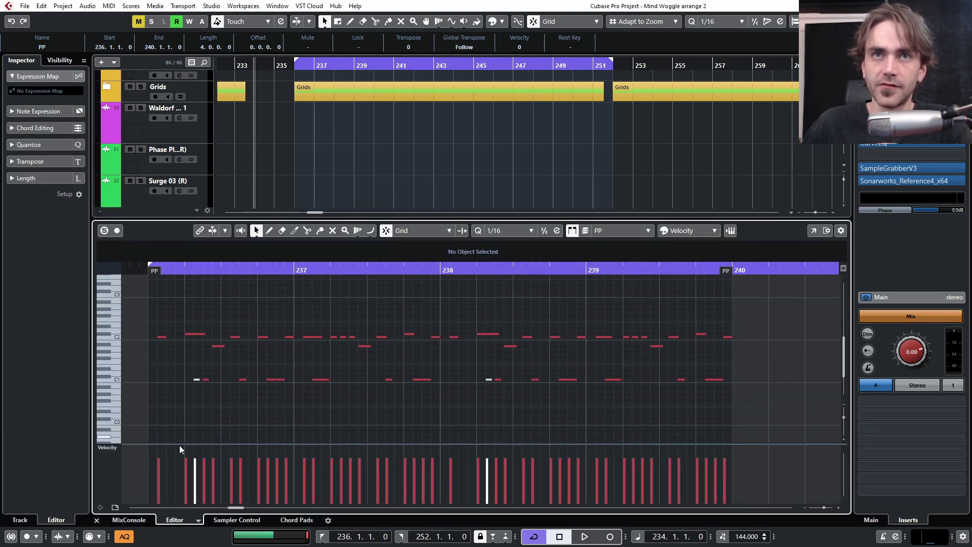
pyautogui.click(95, 520)
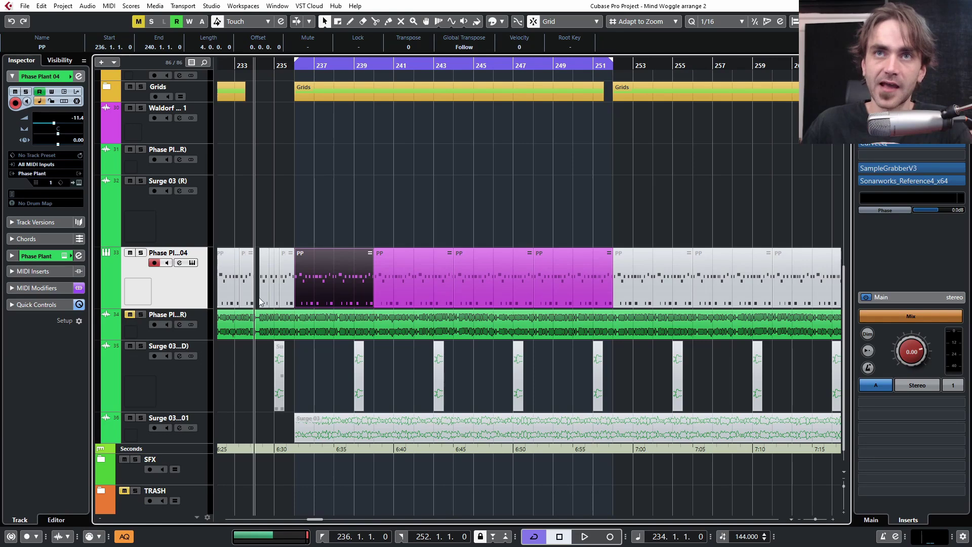
# Open the track's Phase Plant instrument and add two Analog oscillators using the sine waveform.
pyautogui.click(79, 182)
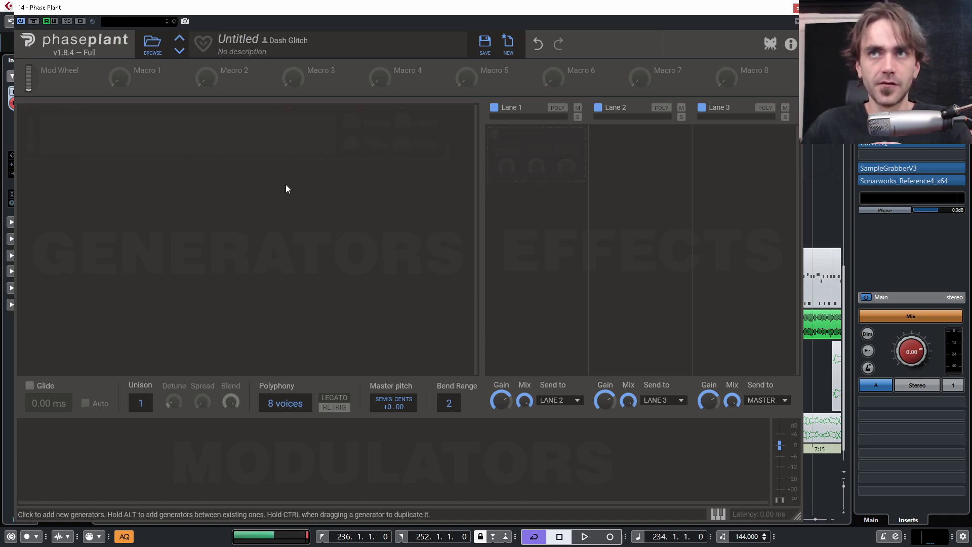
pyautogui.click(106, 136)
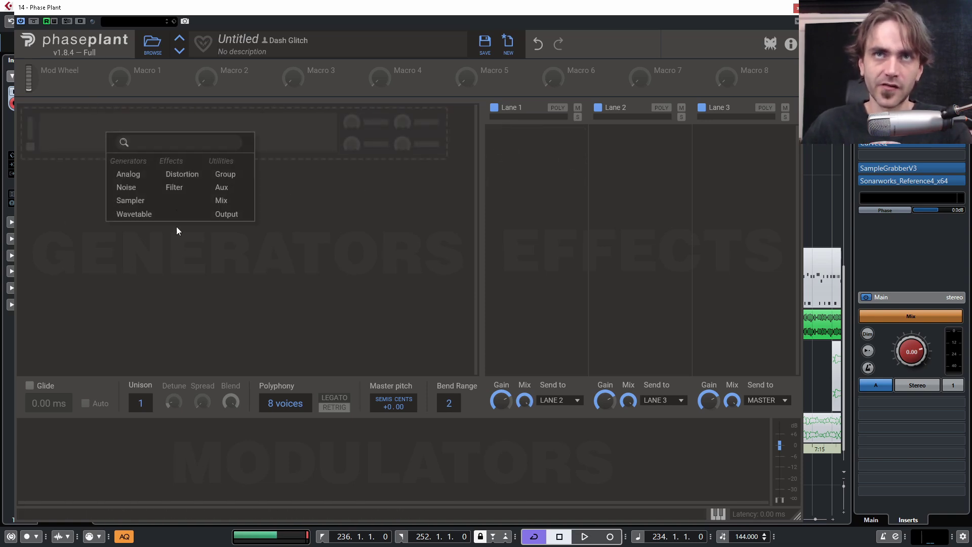
pyautogui.click(122, 175)
pyautogui.click(326, 179)
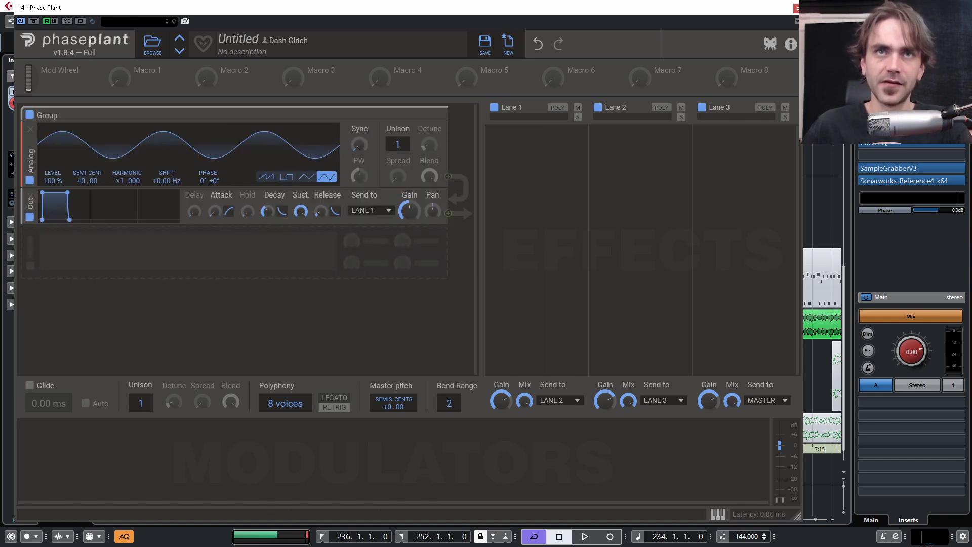
pyautogui.click(65, 257)
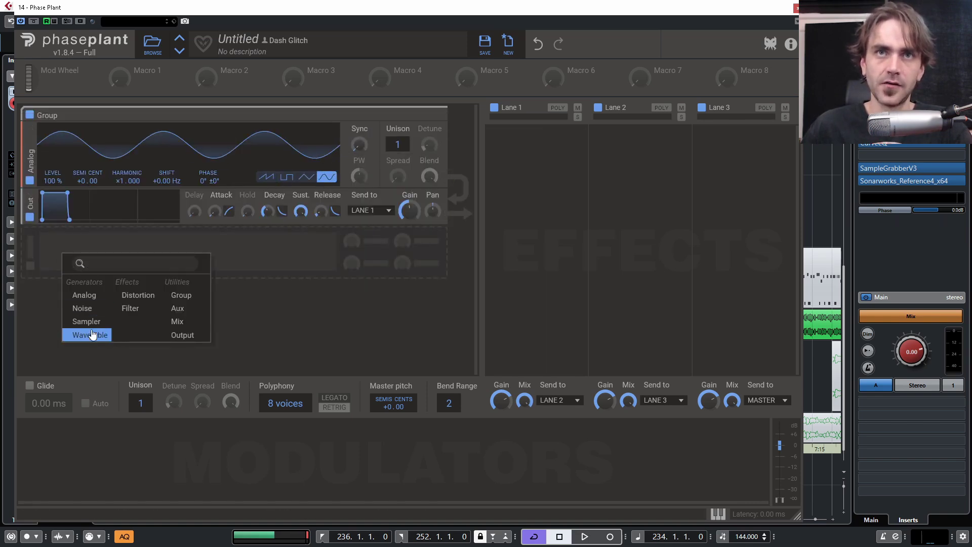
pyautogui.click(84, 295)
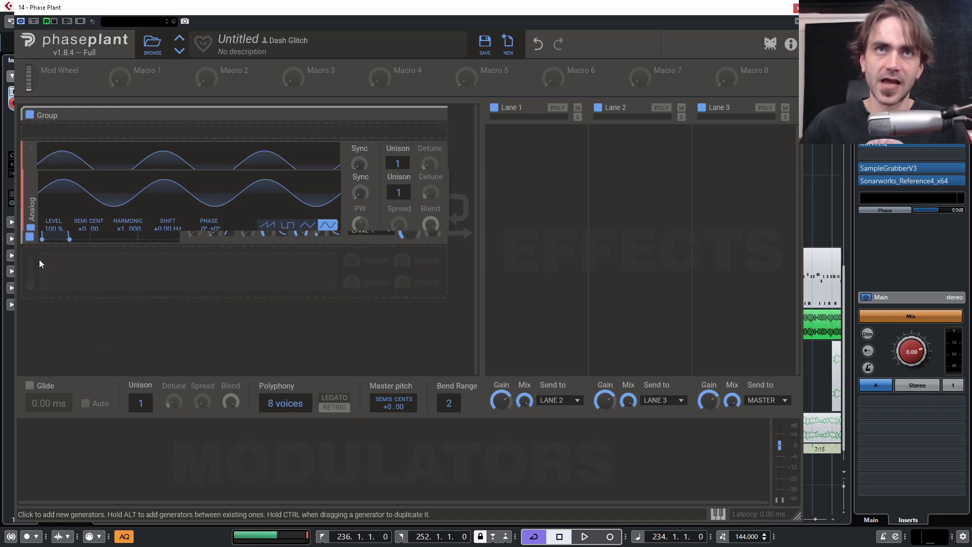
# Set the master pitch to -12 semitones and let the second oscillator phase-modulate the first, tuned to harmonic ×2, by about 62%.
pyautogui.moveTo(387, 406); pyautogui.dragTo(387, 465)
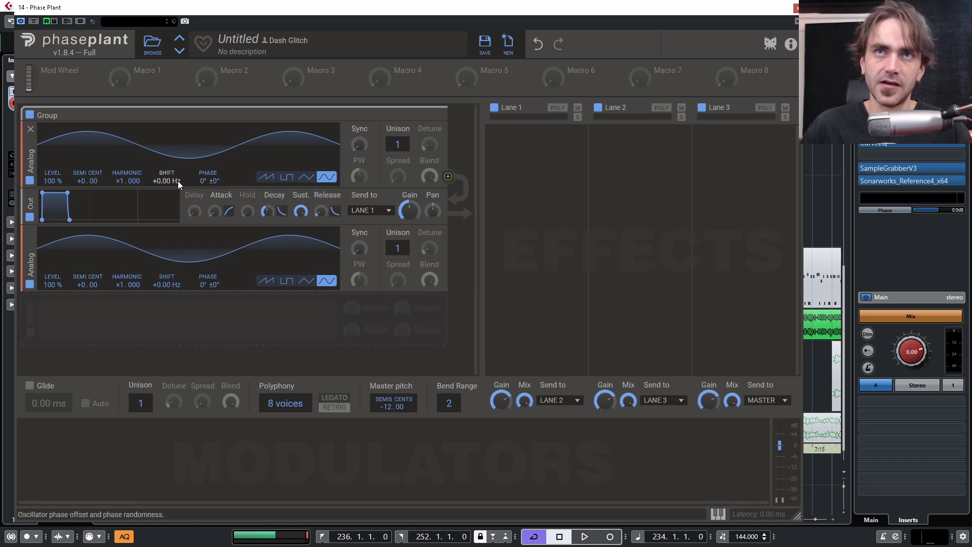
pyautogui.moveTo(121, 180); pyautogui.dragTo(122, 167)
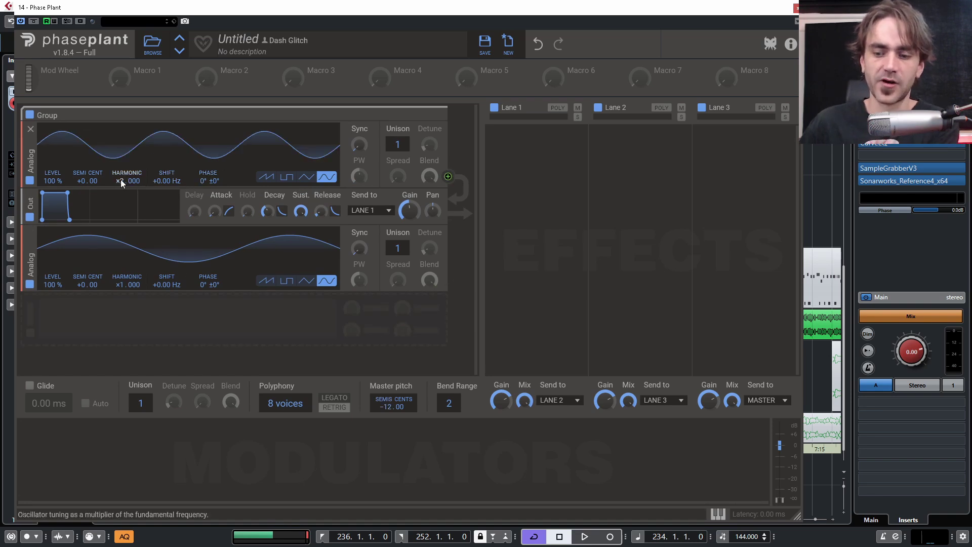
pyautogui.moveTo(225, 196); pyautogui.dragTo(207, 193)
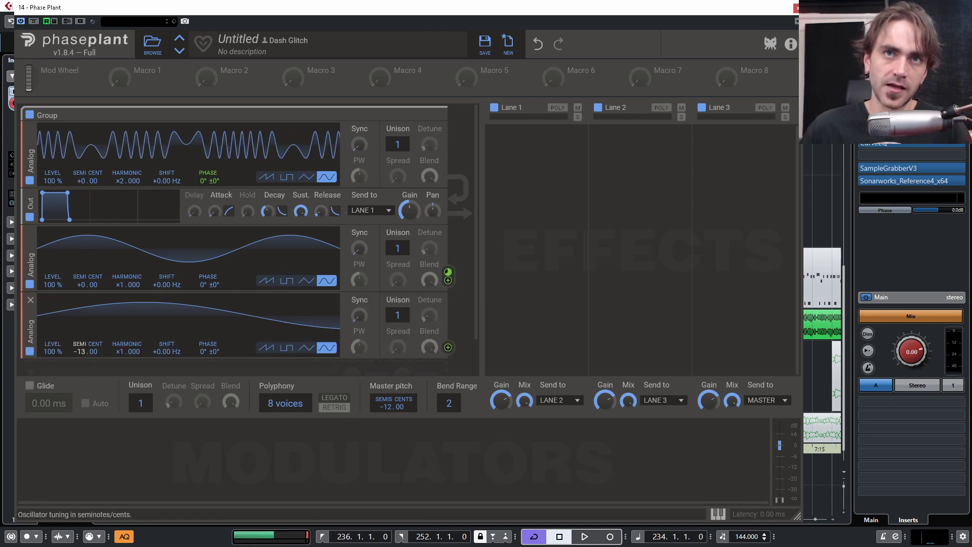
# Add a third Analog sine oscillator tuned to -12 semitones and route it to modulate the second oscillator's phase.
pyautogui.moveTo(85, 348); pyautogui.dragTo(85, 351)
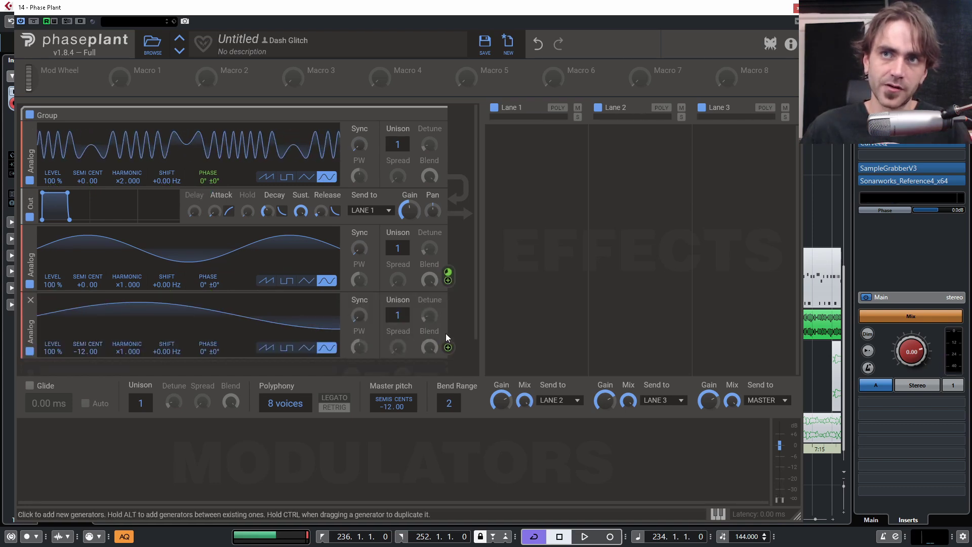
pyautogui.moveTo(448, 339); pyautogui.dragTo(208, 292)
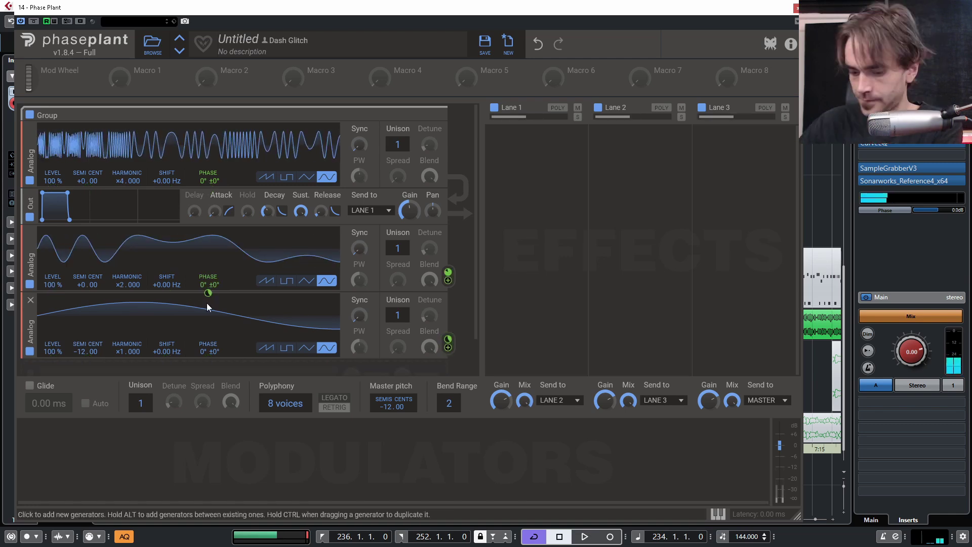
pyautogui.moveTo(208, 295); pyautogui.dragTo(208, 284)
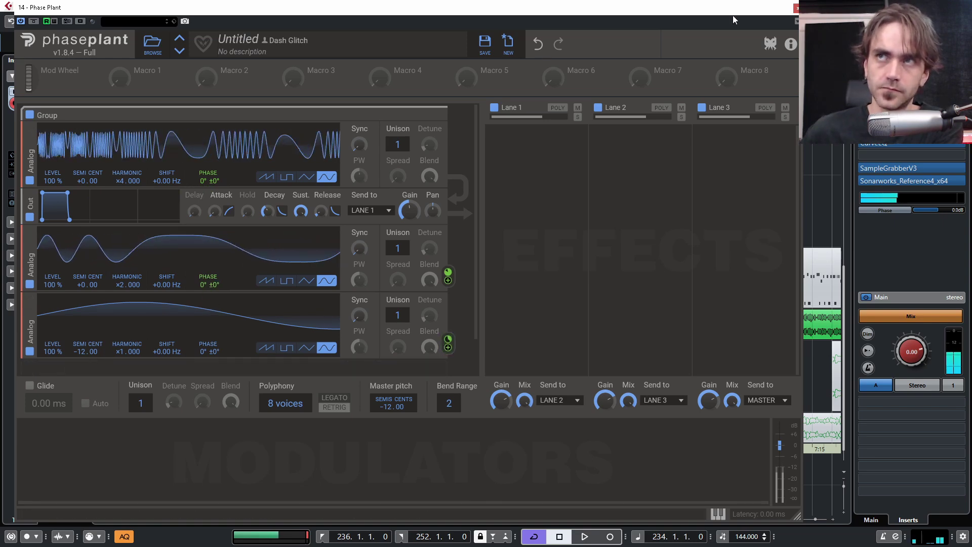
# Close the Phase Plant window and raise the Phase Plant 04 track's volume to -6.55.
pyautogui.click(796, 9)
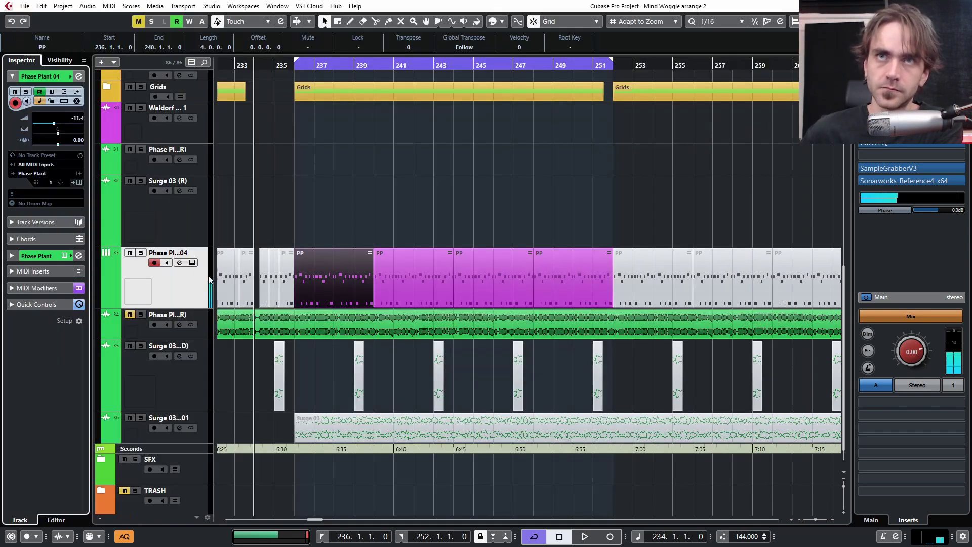
pyautogui.click(60, 123)
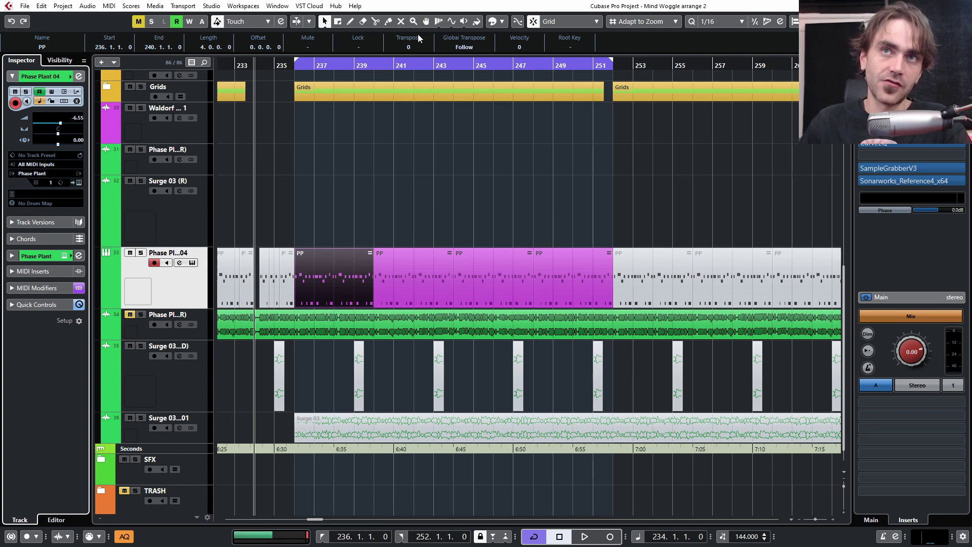
pyautogui.click(314, 219)
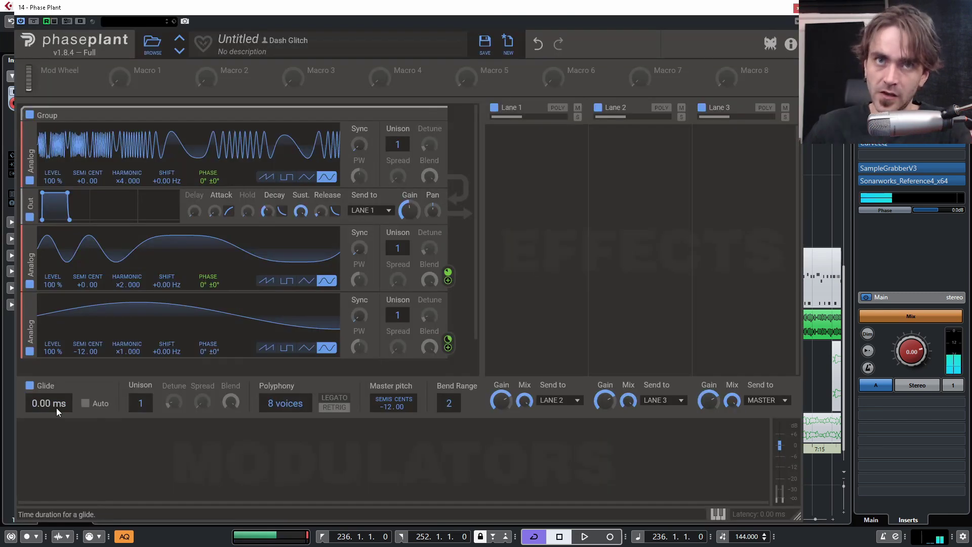
# During playback, set Phase Plant's glide time to 23.0 ms and reset the master pitch to 0 semitones.
pyautogui.press('space')
pyautogui.moveTo(41, 404)
pyautogui.mouseDown()
pyautogui.moveTo(41, 392)
pyautogui.moveTo(43, 411)
pyautogui.mouseUp()
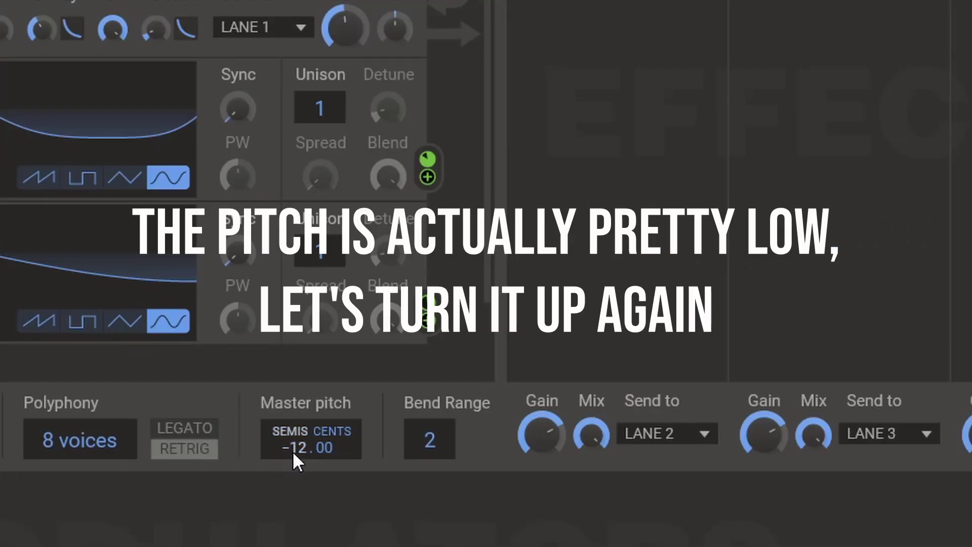
pyautogui.doubleClick(292, 451)
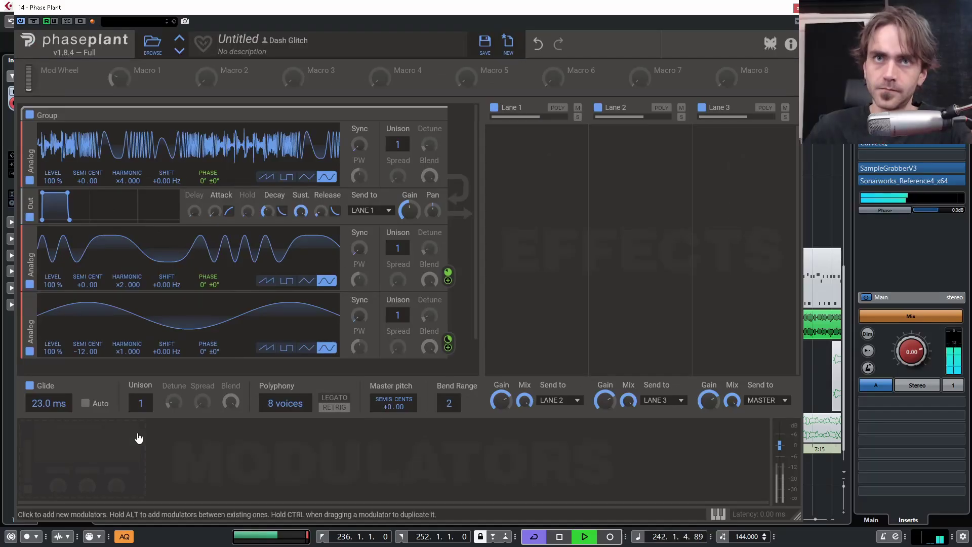
# Turn on automatic glide with a time of 86.8 ms and make the patch monophonic with 1 voice and legato.
pyautogui.click(86, 404)
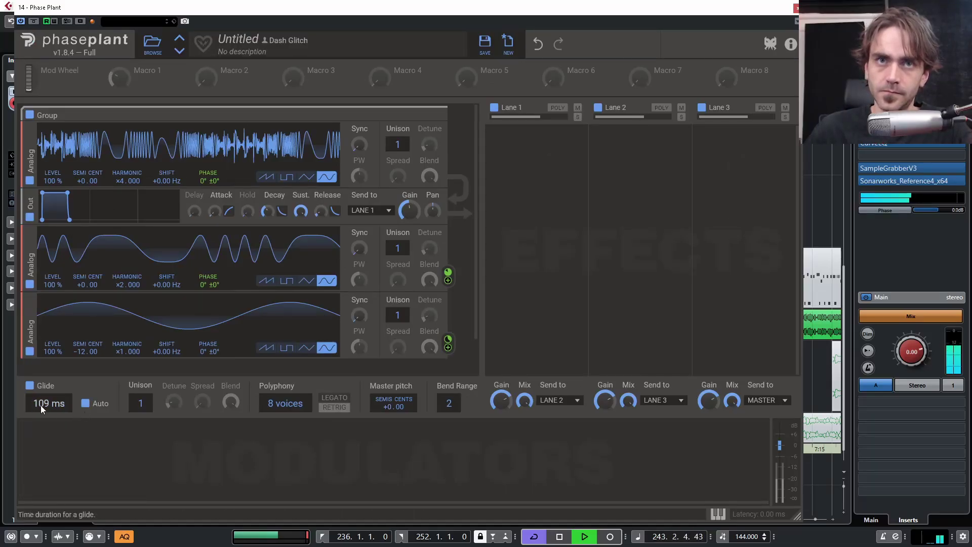
pyautogui.moveTo(48, 404)
pyautogui.mouseDown()
pyautogui.moveTo(48, 390)
pyautogui.moveTo(45, 403)
pyautogui.mouseUp()
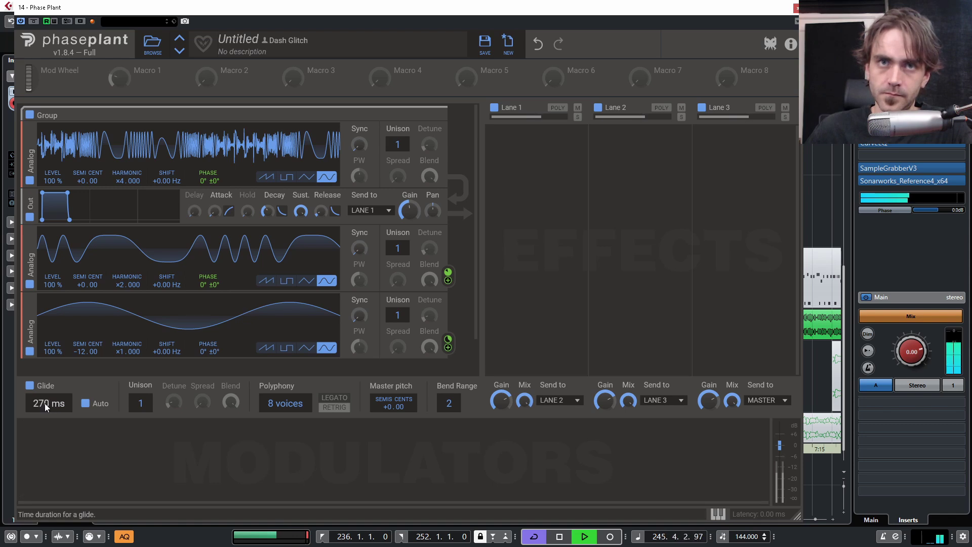
pyautogui.moveTo(285, 403); pyautogui.dragTo(317, 448)
pyautogui.click(340, 399)
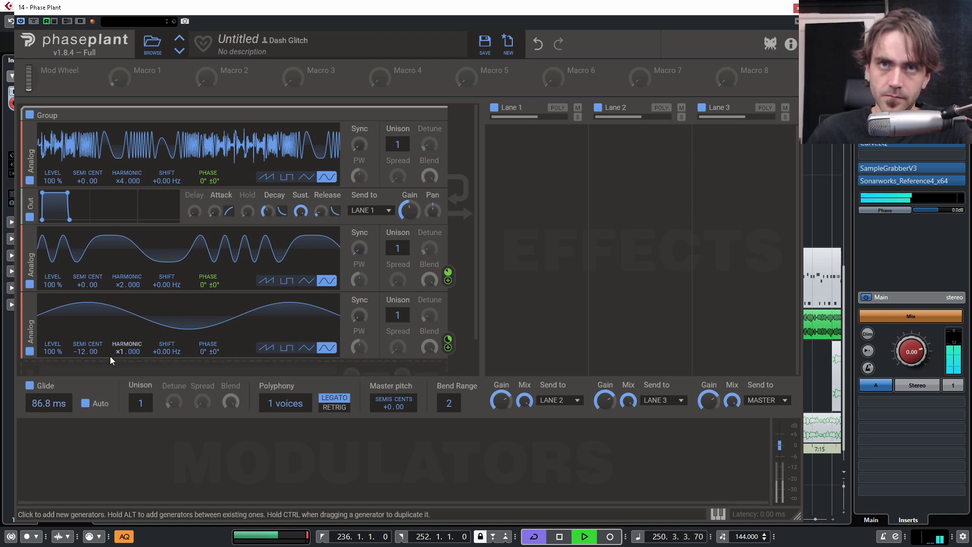
pyautogui.moveTo(122, 351); pyautogui.dragTo(122, 344)
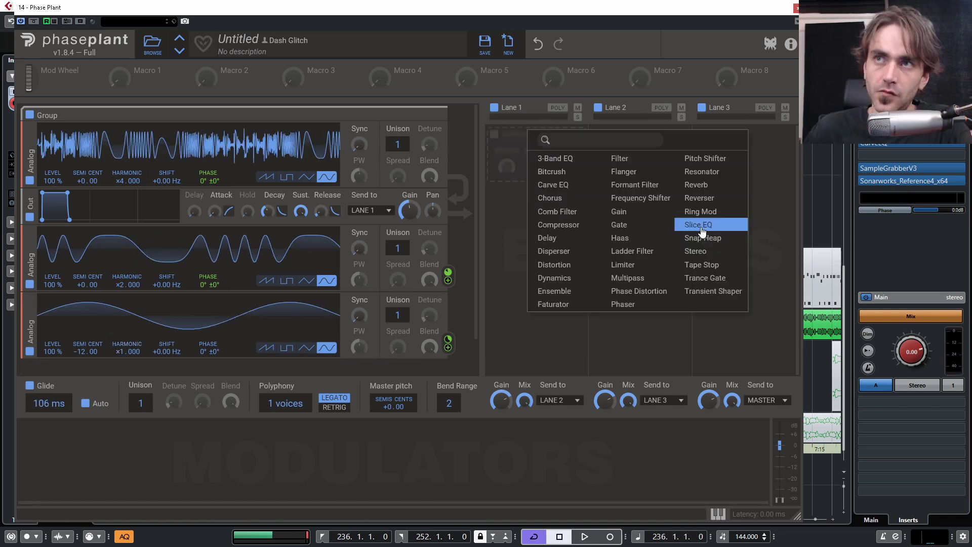
# Add a Slice EQ to Lane 1 and give it a slightly resonant high-cut filter at about 536 Hz.
pyautogui.click(709, 219)
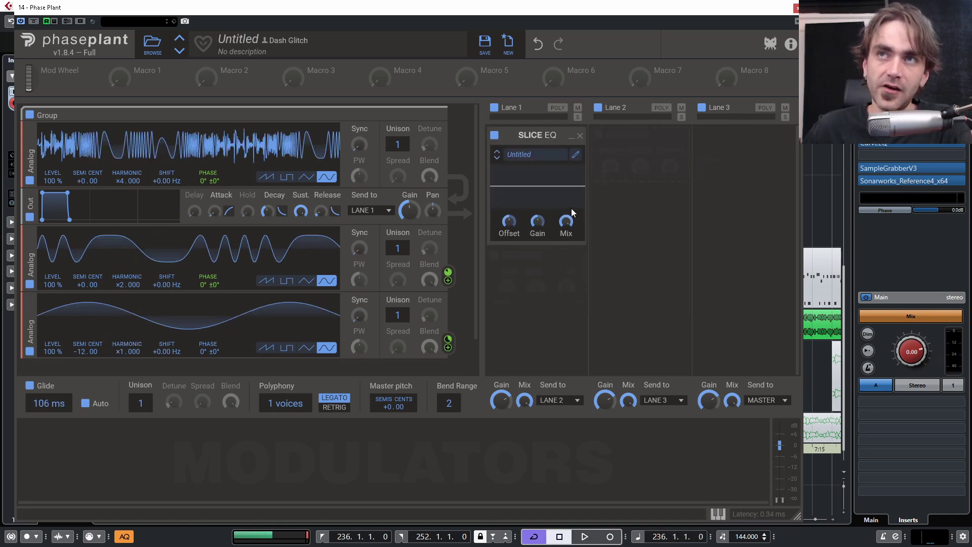
pyautogui.moveTo(509, 220); pyautogui.dragTo(509, 230)
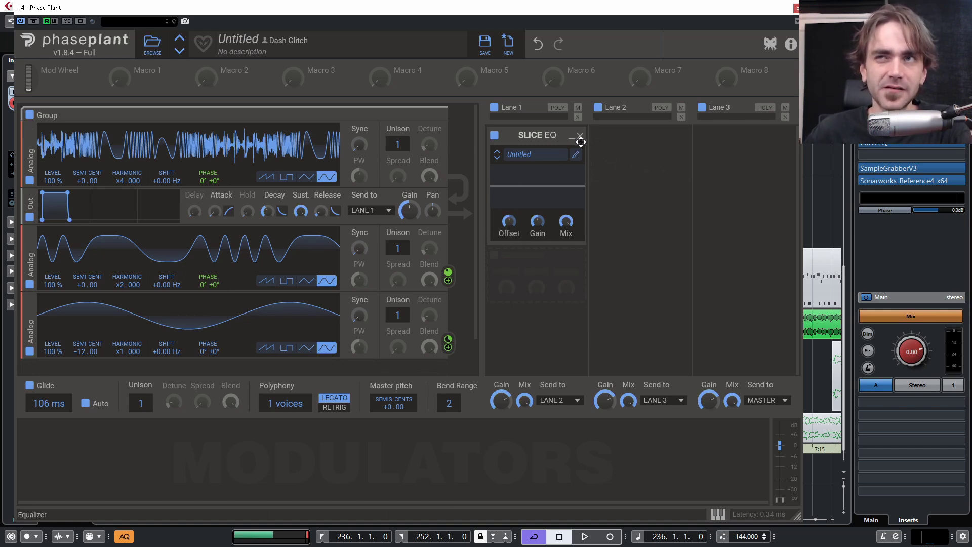
pyautogui.click(577, 157)
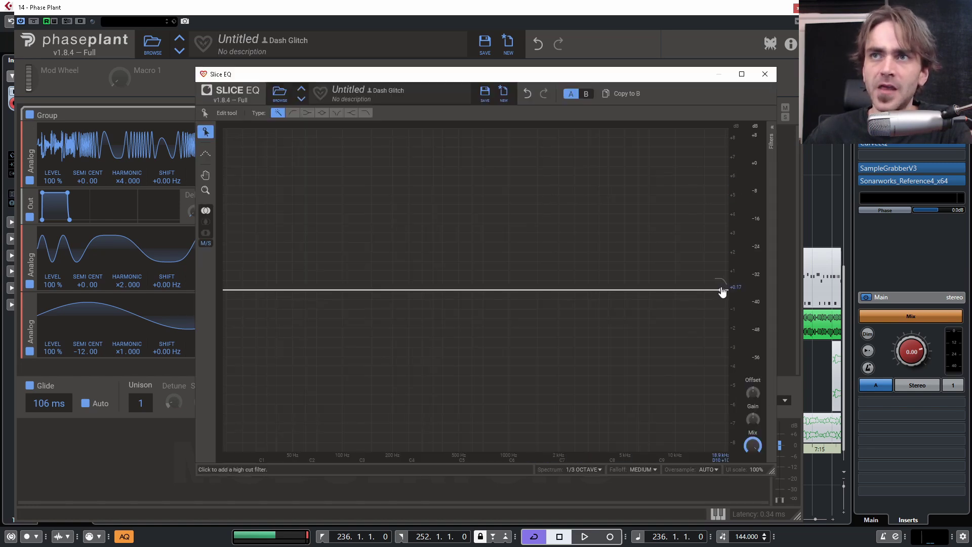
pyautogui.moveTo(720, 293); pyautogui.dragTo(465, 255)
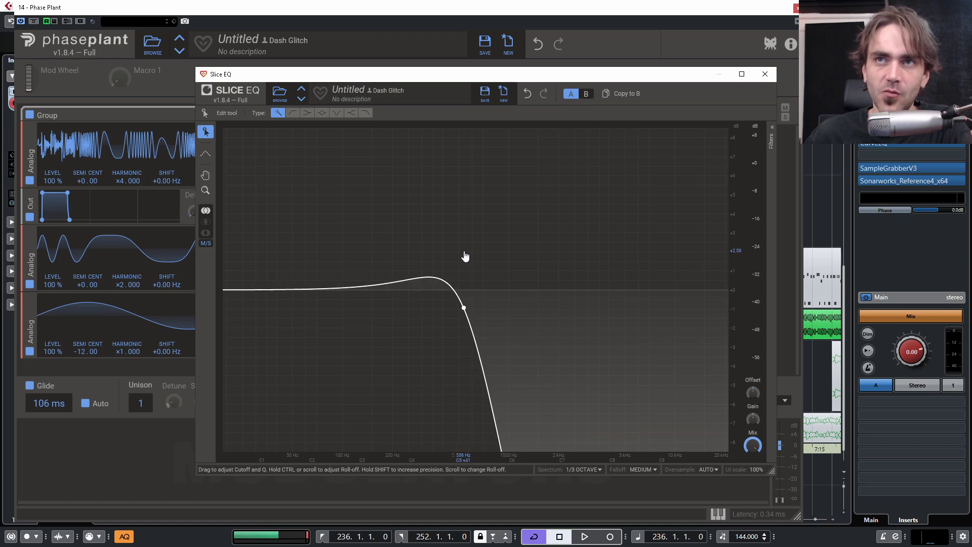
pyautogui.click(765, 74)
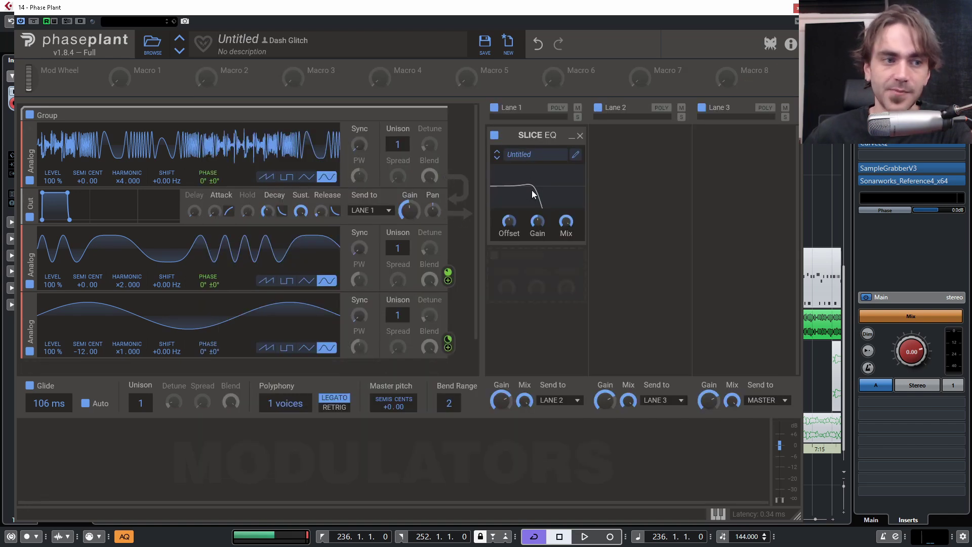
# Sweep the Slice EQ's cutoff offset down and up, and continue adjusting it during playback.
pyautogui.moveTo(511, 223); pyautogui.dragTo(509, 203)
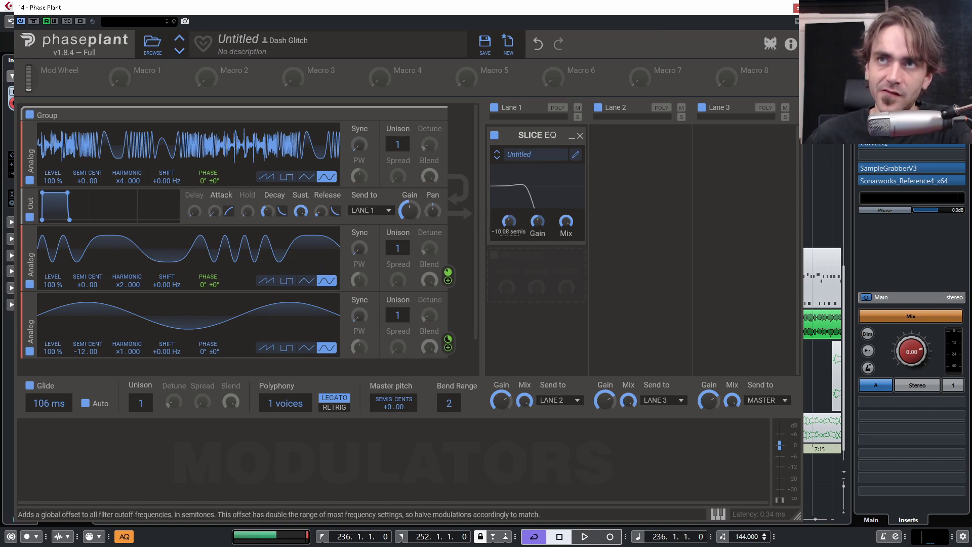
pyautogui.moveTo(508, 221); pyautogui.dragTo(508, 243)
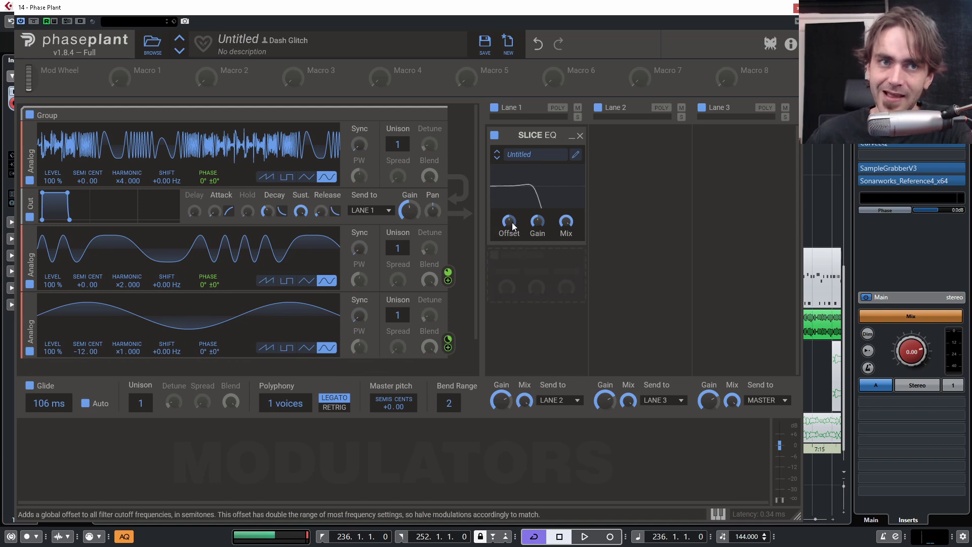
pyautogui.press('space')
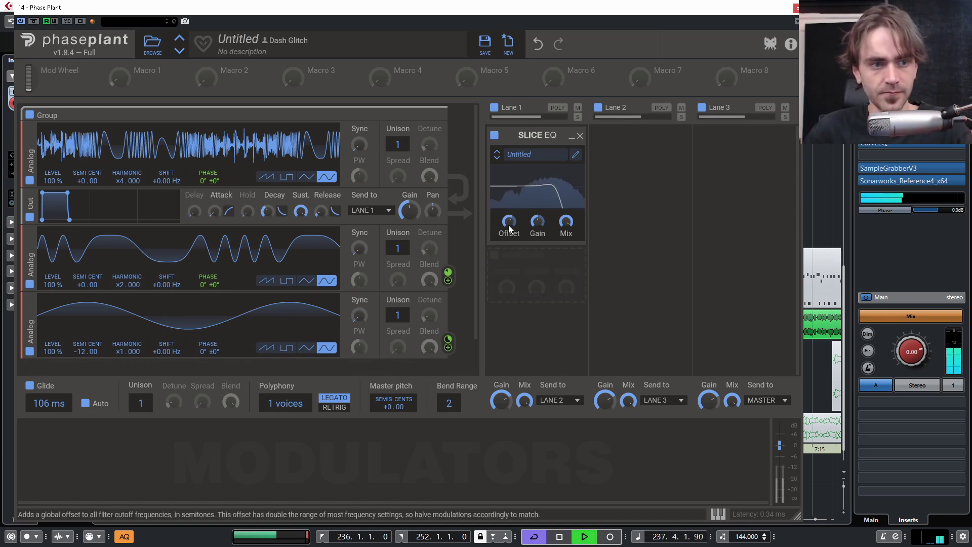
pyautogui.moveTo(509, 228)
pyautogui.mouseDown()
pyautogui.moveTo(508, 202)
pyautogui.moveTo(512, 225)
pyautogui.mouseUp()
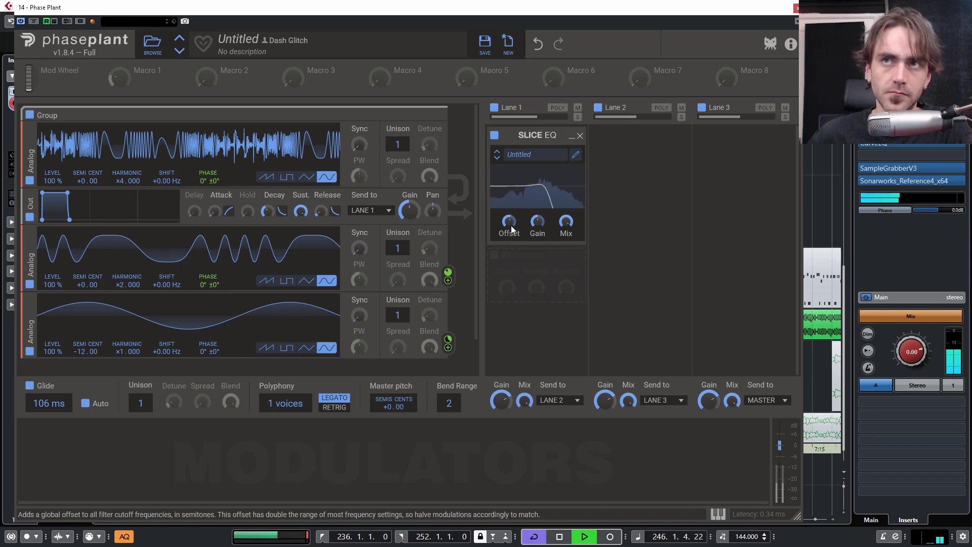
# Add a peak filter to the Slice EQ that boosts by about 4 dB just below the high-cut frequency.
pyautogui.click(575, 157)
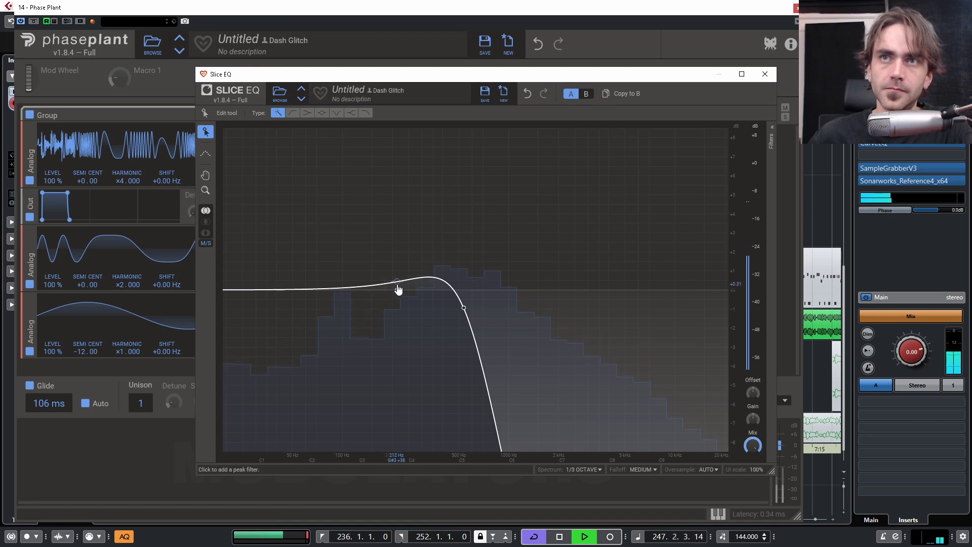
pyautogui.moveTo(397, 282); pyautogui.dragTo(430, 250)
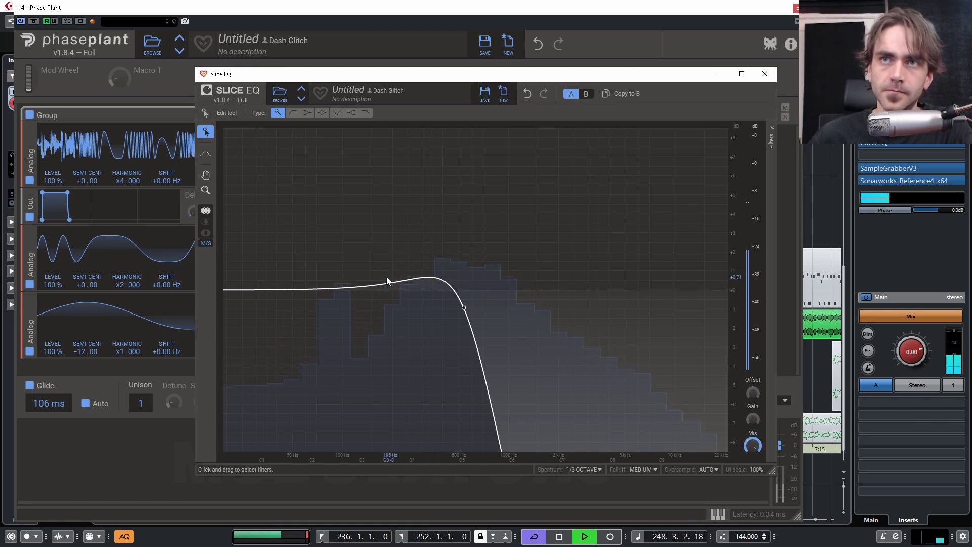
pyautogui.moveTo(349, 292); pyautogui.dragTo(428, 228)
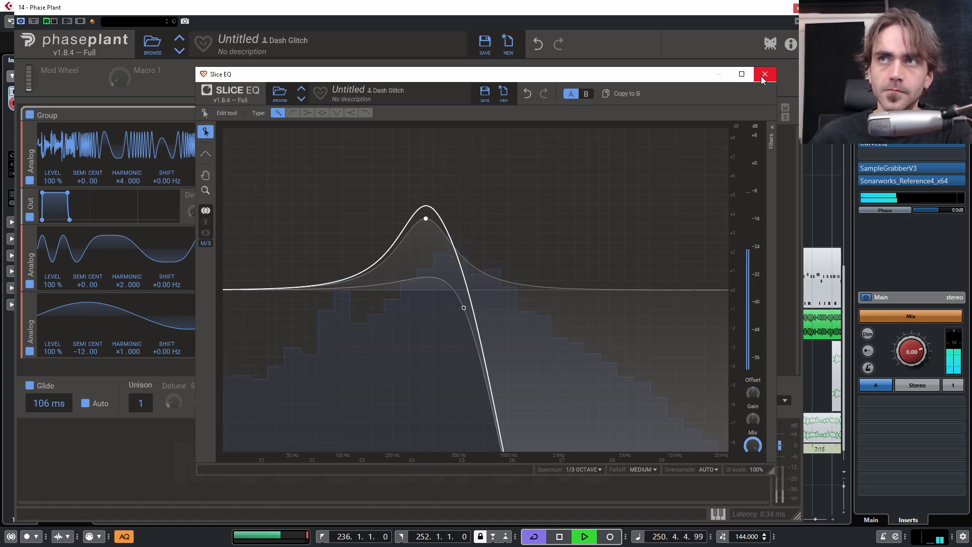
# Close the Slice EQ editor after fine-tuning the filter, nudge its offset, and add a sine LFO modulator.
pyautogui.click(765, 74)
pyautogui.moveTo(509, 223)
pyautogui.mouseDown()
pyautogui.moveTo(509, 195)
pyautogui.moveTo(508, 219)
pyautogui.mouseUp()
pyautogui.press('space')
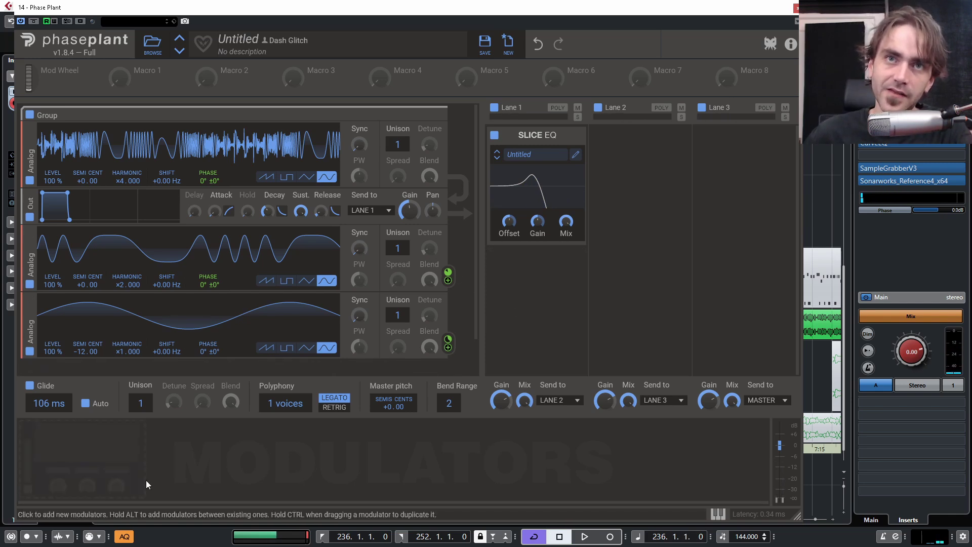
pyautogui.click(100, 459)
pyautogui.click(116, 485)
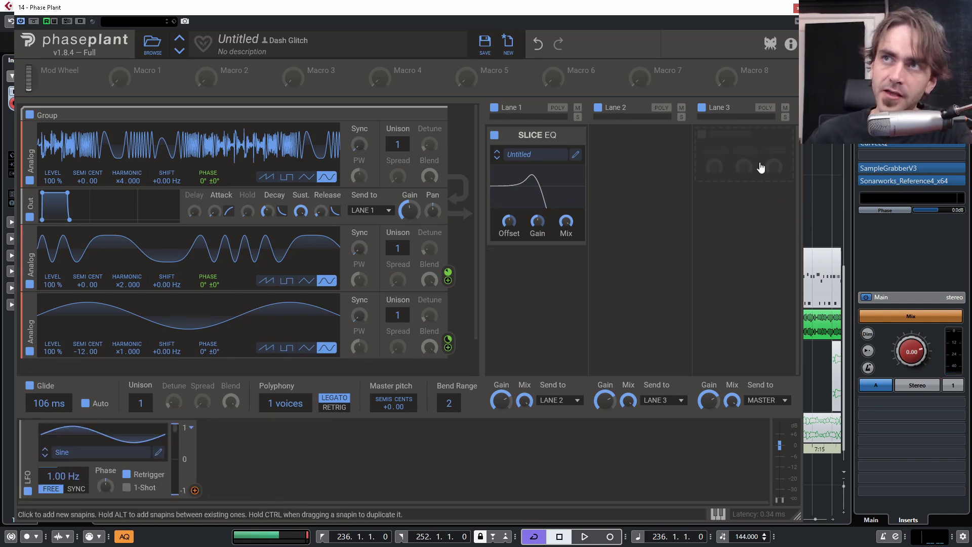
# Add a tempo-synced 3/16 ping-pong Delay to Lane 3, adjusting its feedback and setting its mix to 100%.
pyautogui.click(745, 148)
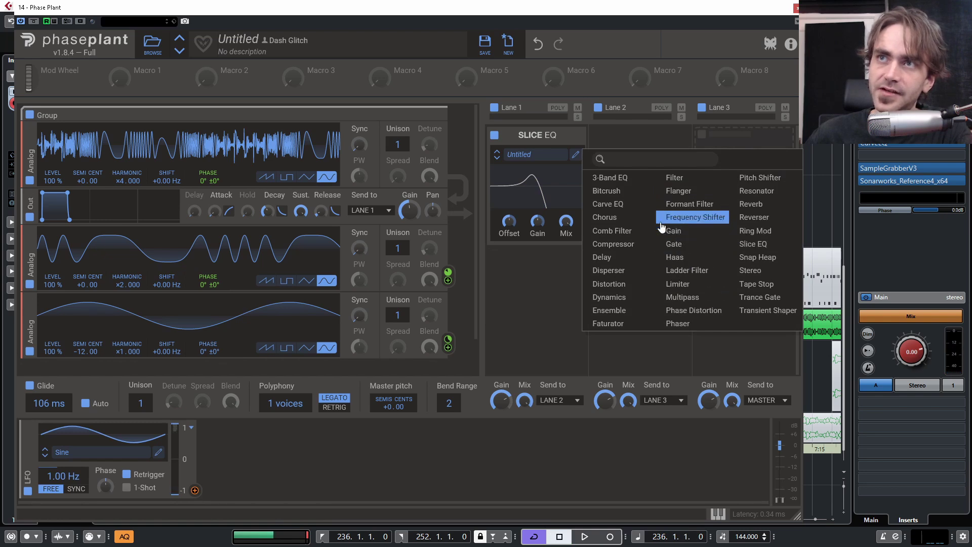
pyautogui.press('Return')
pyautogui.click(767, 176)
pyautogui.moveTo(745, 252); pyautogui.dragTo(723, 214)
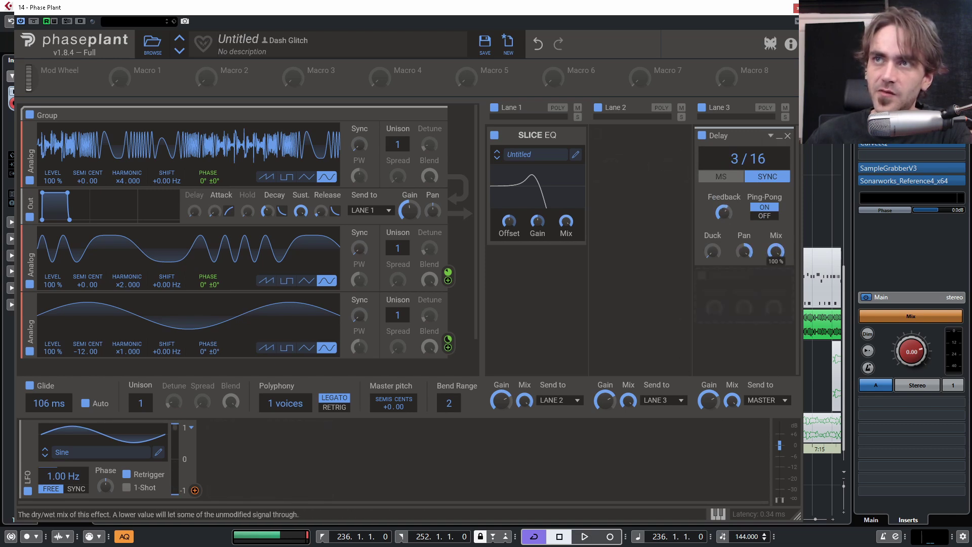
# Add a band-pass Filter after the Delay in Lane 3 and adjust the lane's gain.
pyautogui.click(727, 291)
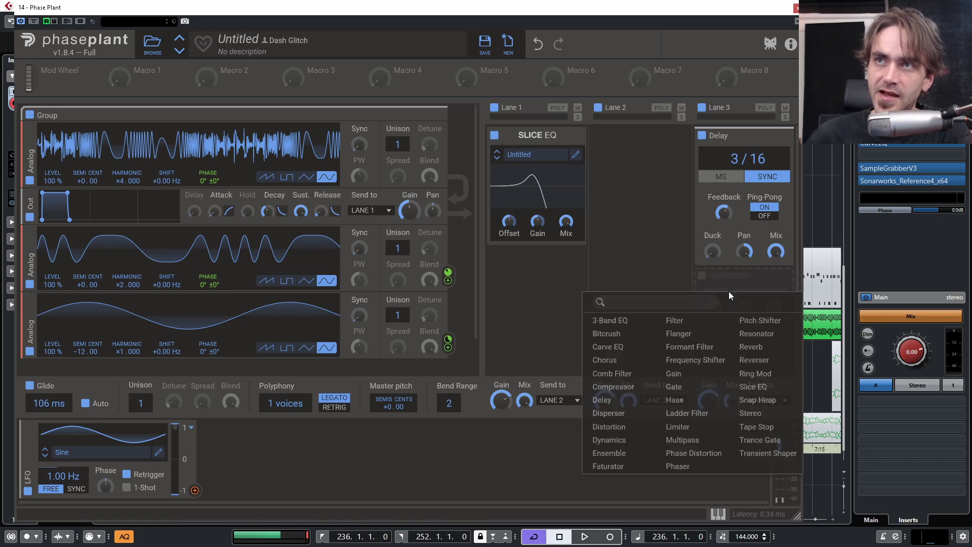
pyautogui.click(675, 321)
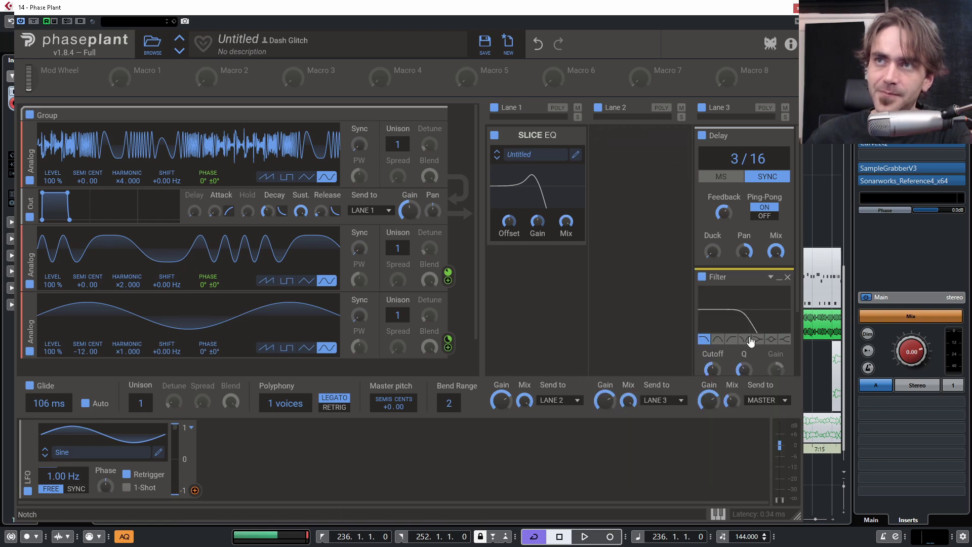
pyautogui.click(718, 339)
pyautogui.scroll(-1, 725, 350)
pyautogui.moveTo(716, 338); pyautogui.dragTo(717, 333)
pyautogui.moveTo(710, 399); pyautogui.dragTo(711, 395)
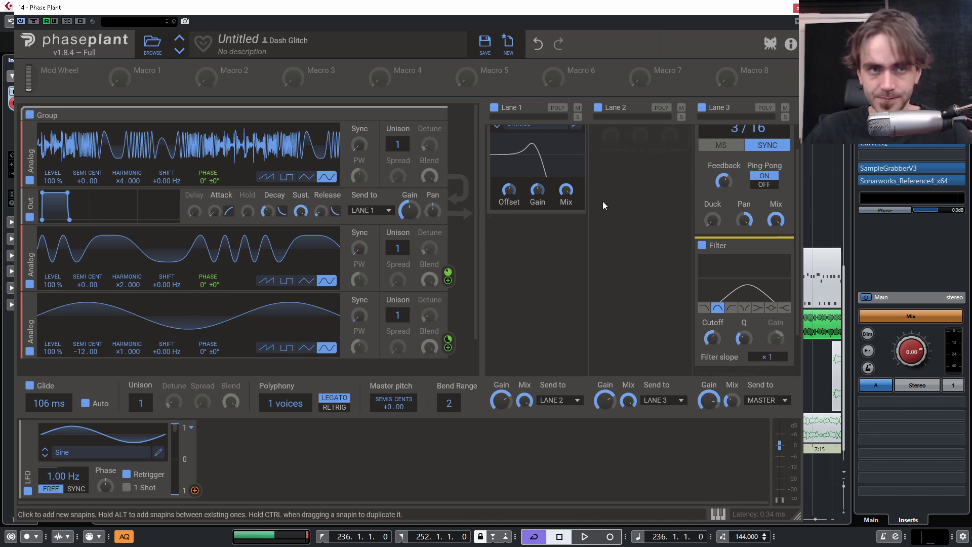
# During playback, turn off the LFO's retrigger, set its rate to 0.40 Hz and modulate the Filter's cutoff by 15%.
pyautogui.press('space')
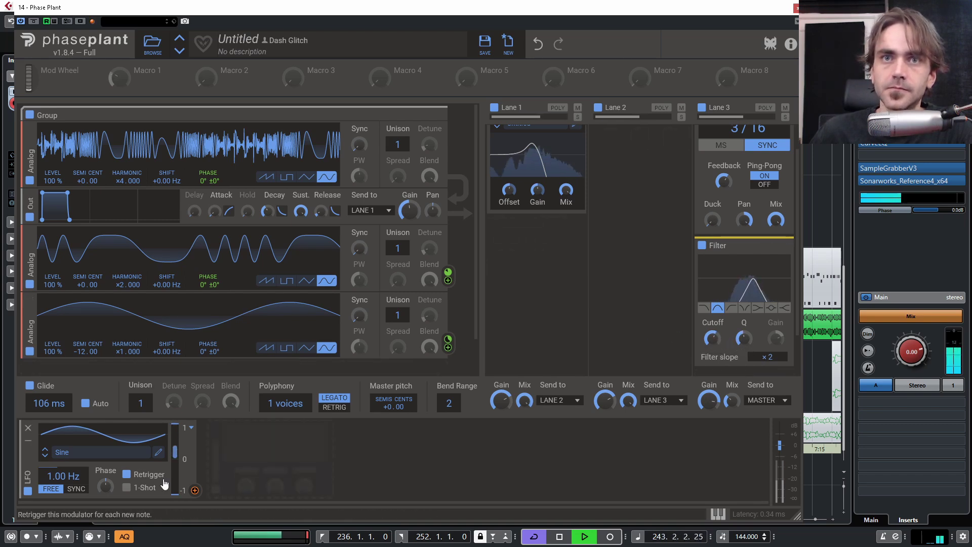
pyautogui.click(129, 476)
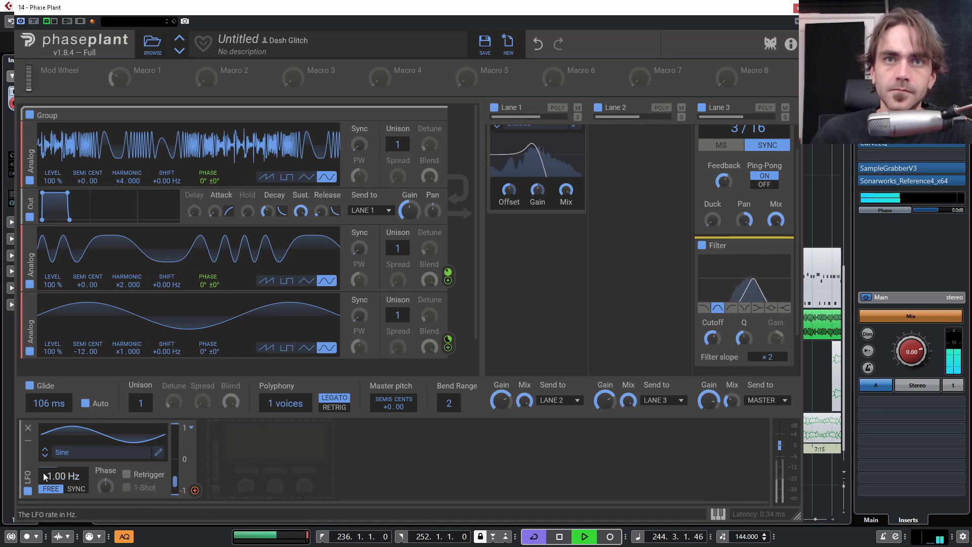
pyautogui.moveTo(68, 477); pyautogui.dragTo(63, 491)
pyautogui.moveTo(194, 490); pyautogui.dragTo(711, 349)
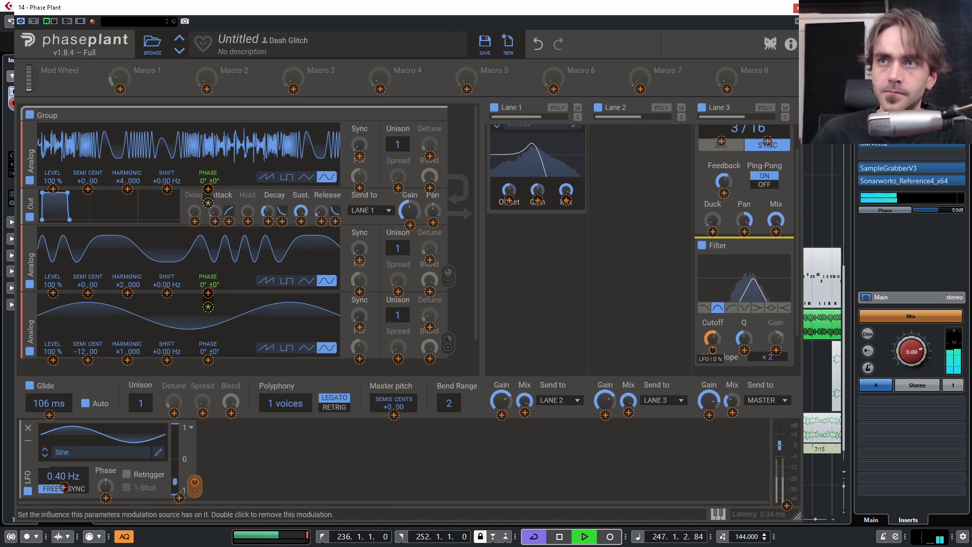
pyautogui.click(297, 473)
pyautogui.moveTo(193, 485)
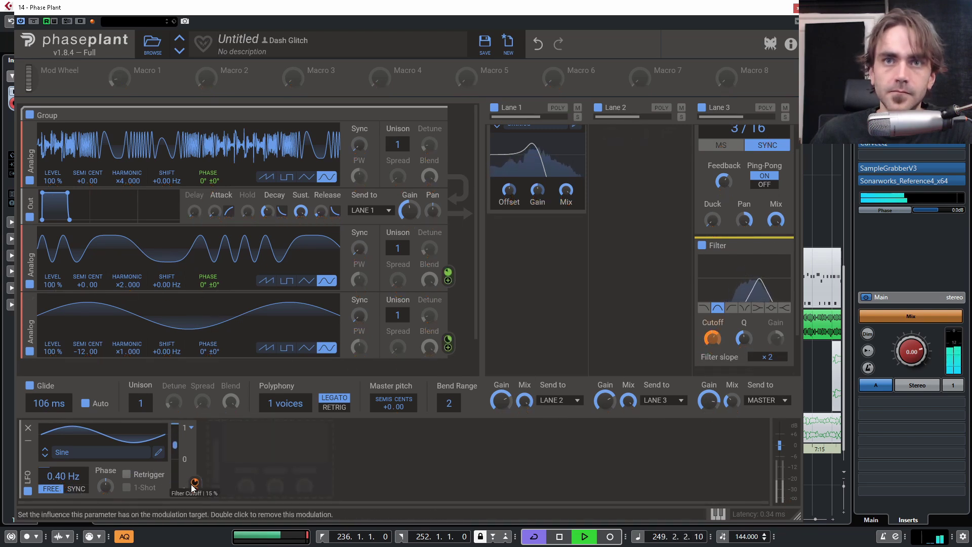
# Set the first LFO to 0.34 Hz and add a second free-running sine LFO at 0.23 Hz modulating the Slice EQ's offset by 11%.
pyautogui.moveTo(64, 477); pyautogui.dragTo(252, 482)
pyautogui.click(383, 490)
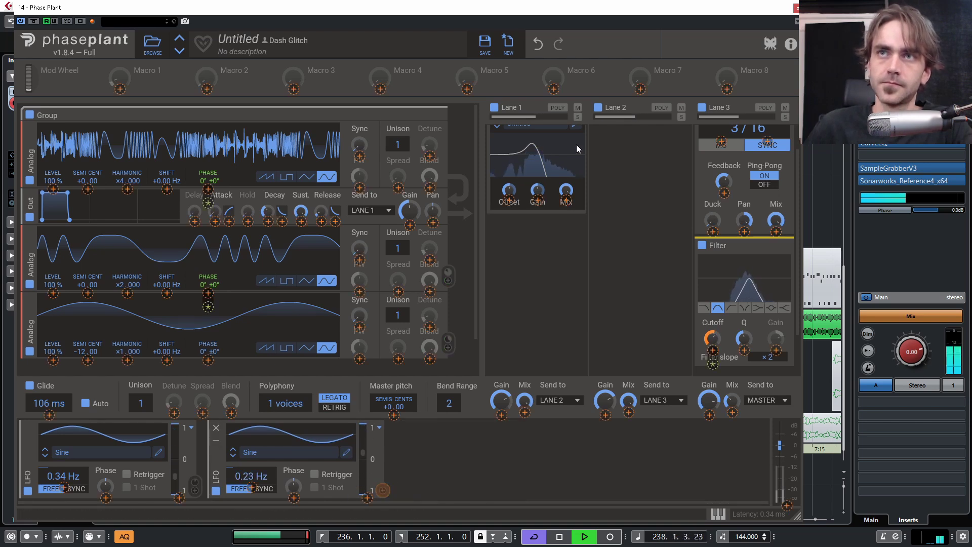
pyautogui.moveTo(508, 203); pyautogui.dragTo(509, 203)
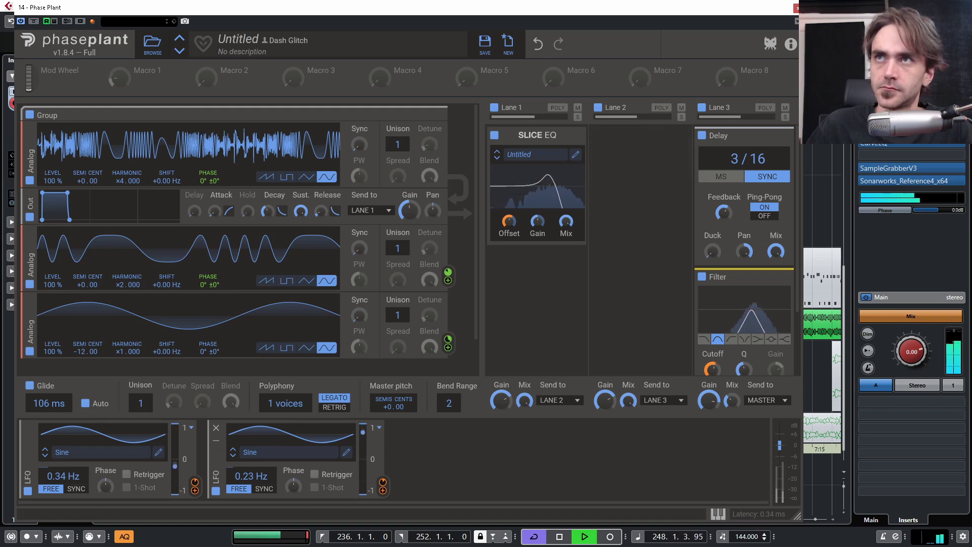
# Return to the project to toggle solo on the Phase Plant 04 track during playback, and reopen its instrument window.
pyautogui.click(798, 8)
pyautogui.click(337, 296)
pyautogui.click(141, 252)
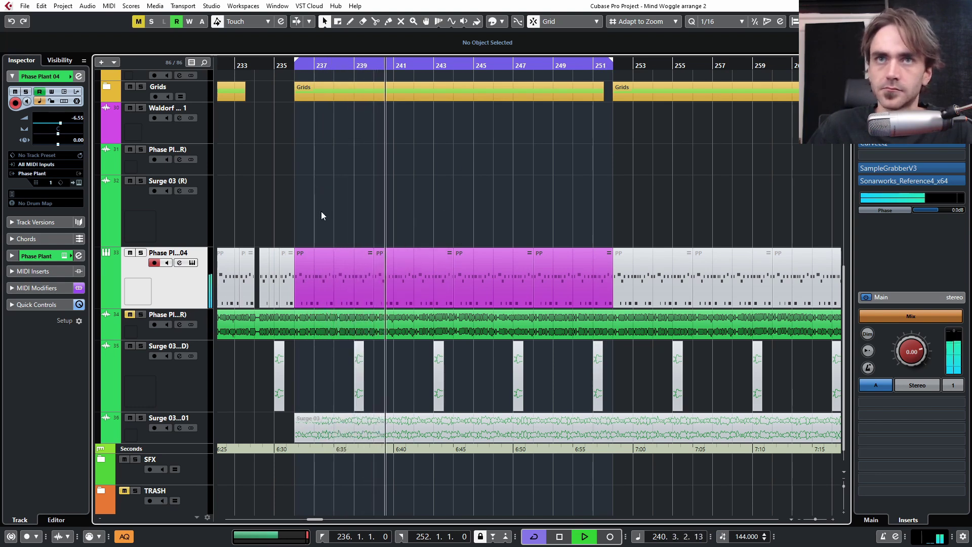
pyautogui.click(79, 183)
pyautogui.press('space')
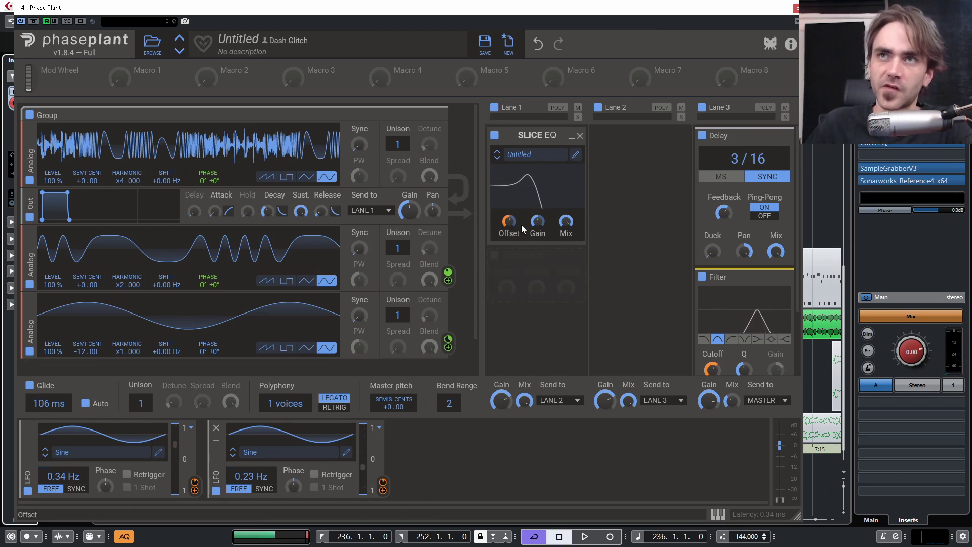
# Assign Macro 1 to control the LFO modulation of the Slice EQ's offset and rename the macro LFO On.
pyautogui.click(577, 155)
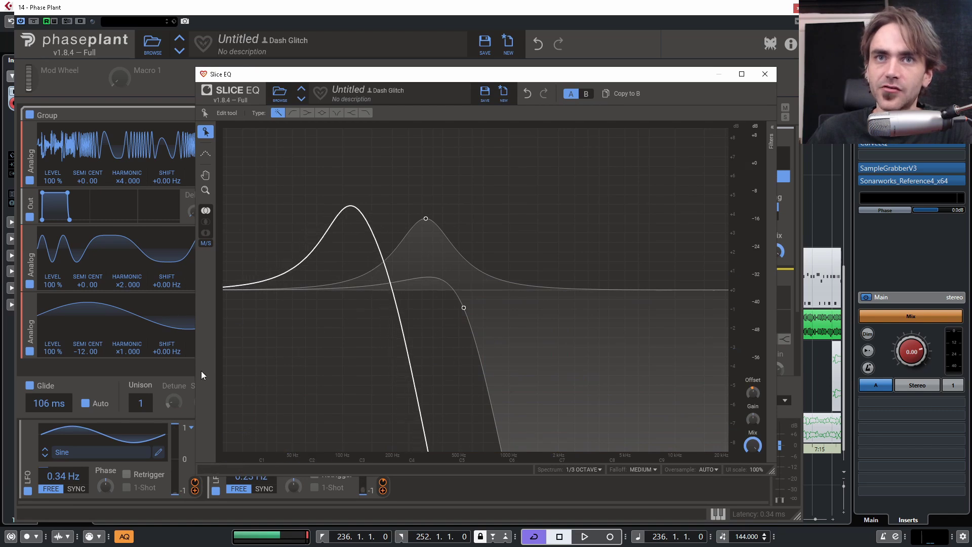
pyautogui.click(765, 73)
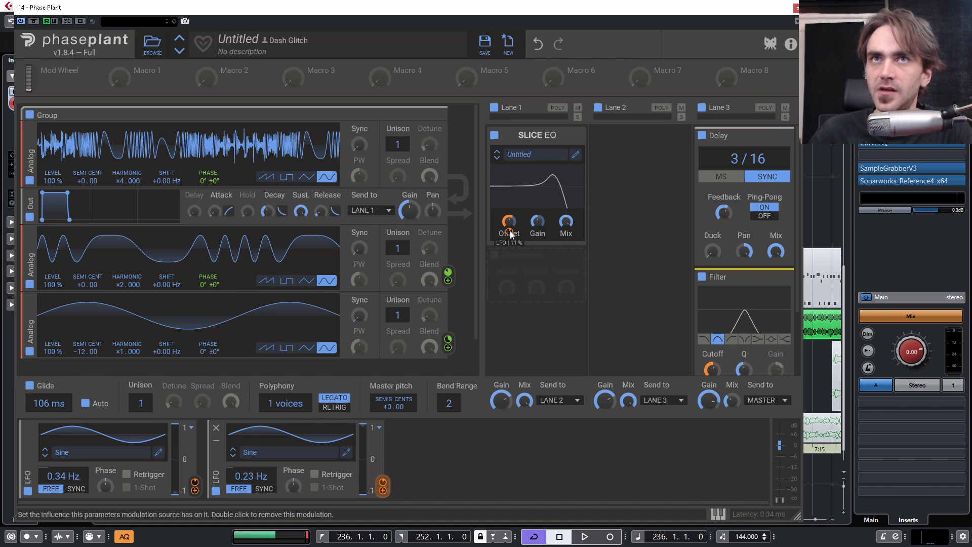
pyautogui.moveTo(510, 233)
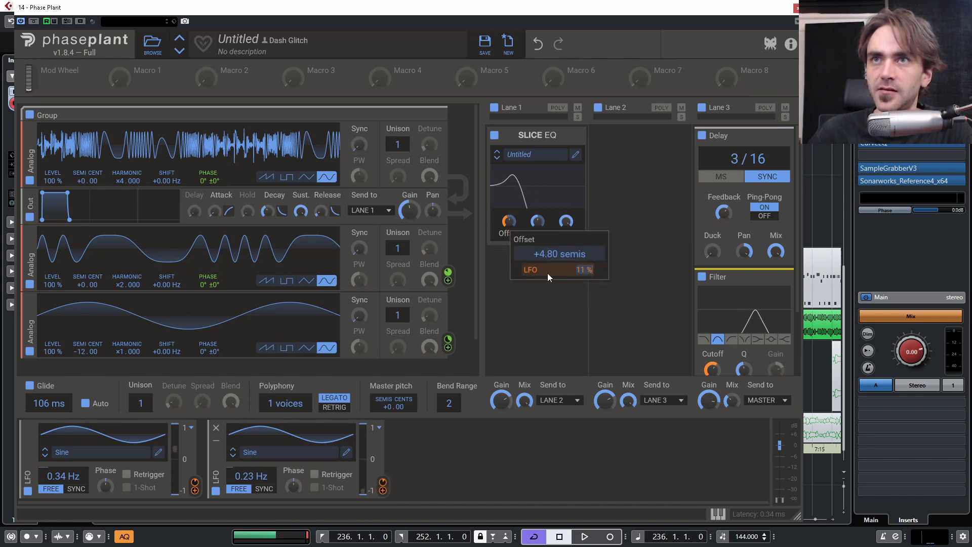
pyautogui.click(137, 82)
pyautogui.moveTo(511, 245)
pyautogui.click(536, 297)
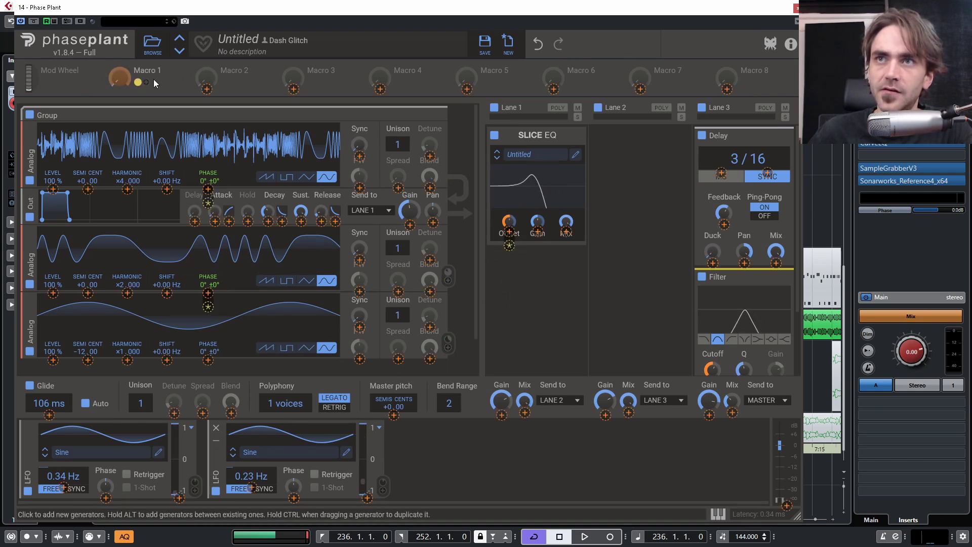
pyautogui.click(135, 69)
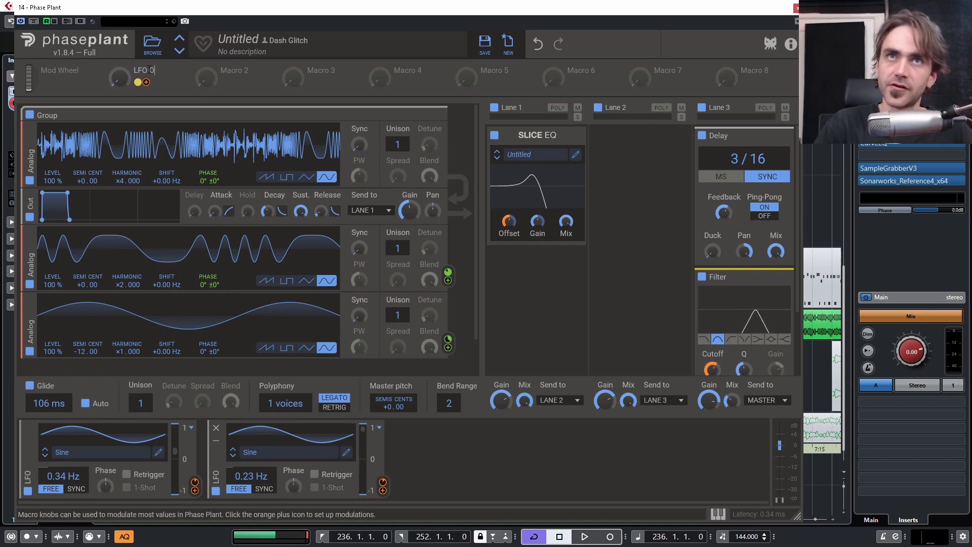
# Move the Slice EQ's high-cut and peak filters up in frequency to just above 1 kHz.
pyautogui.click(575, 155)
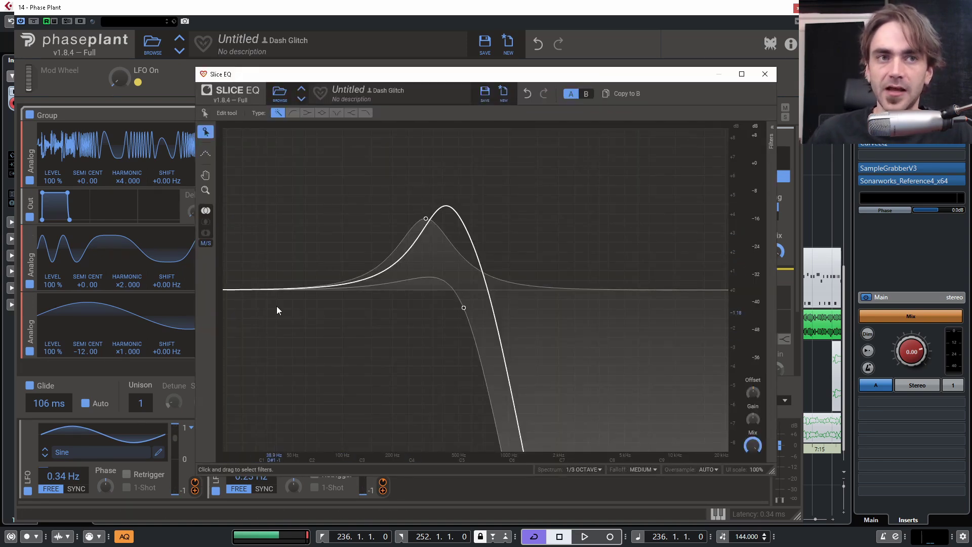
pyautogui.moveTo(463, 307); pyautogui.dragTo(518, 304)
pyautogui.moveTo(424, 219); pyautogui.dragTo(521, 217)
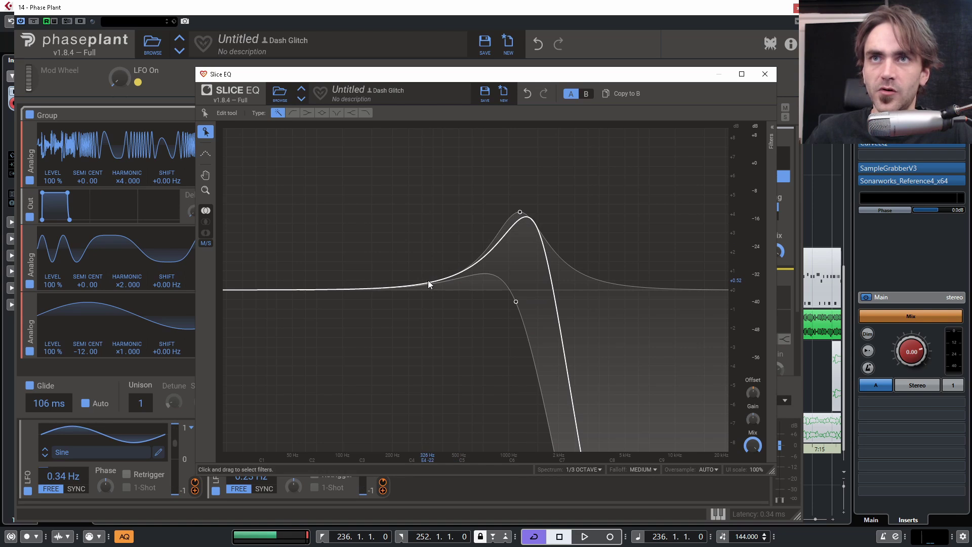
# Add a narrow dip of about 3.3 dB near 486 Hz and a narrow peak just below it in the Slice EQ.
pyautogui.moveTo(366, 290); pyautogui.dragTo(457, 358)
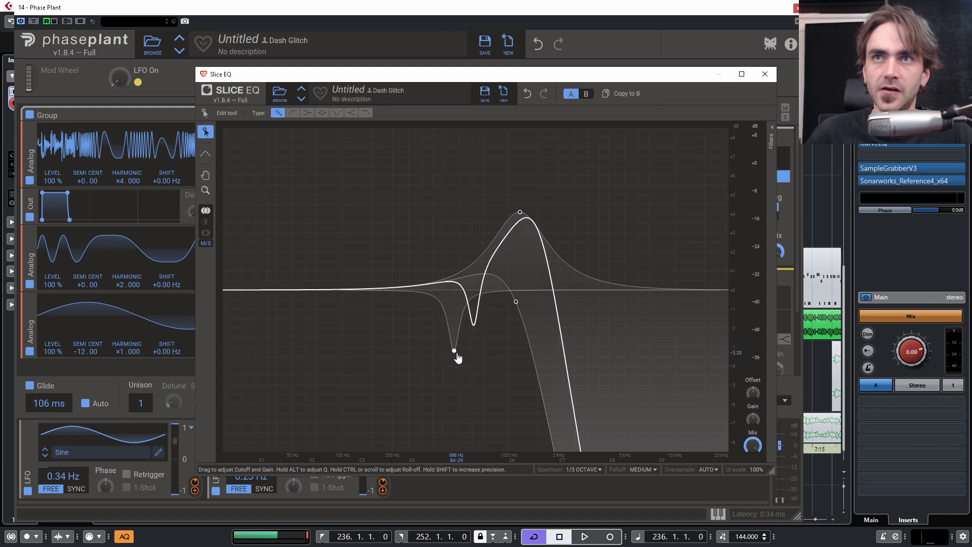
pyautogui.moveTo(377, 291); pyautogui.dragTo(430, 219)
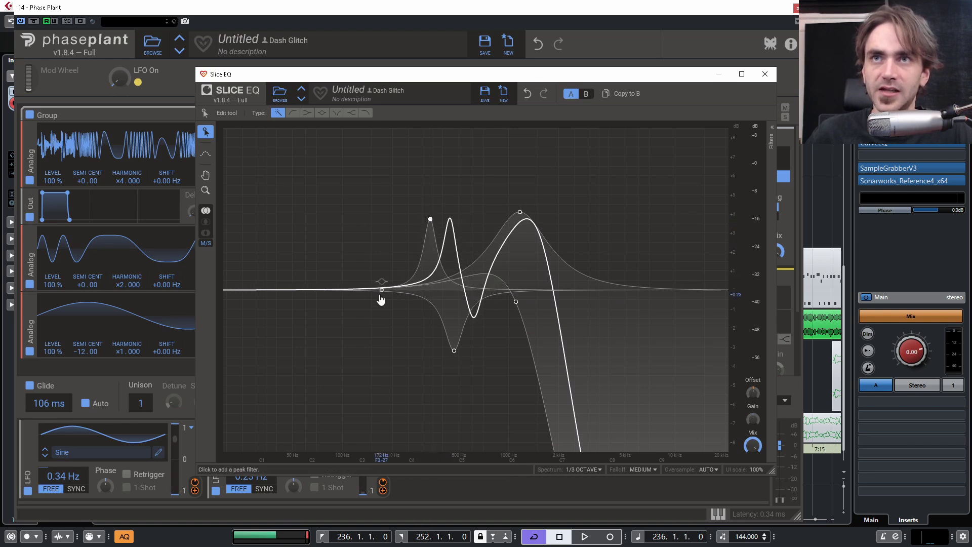
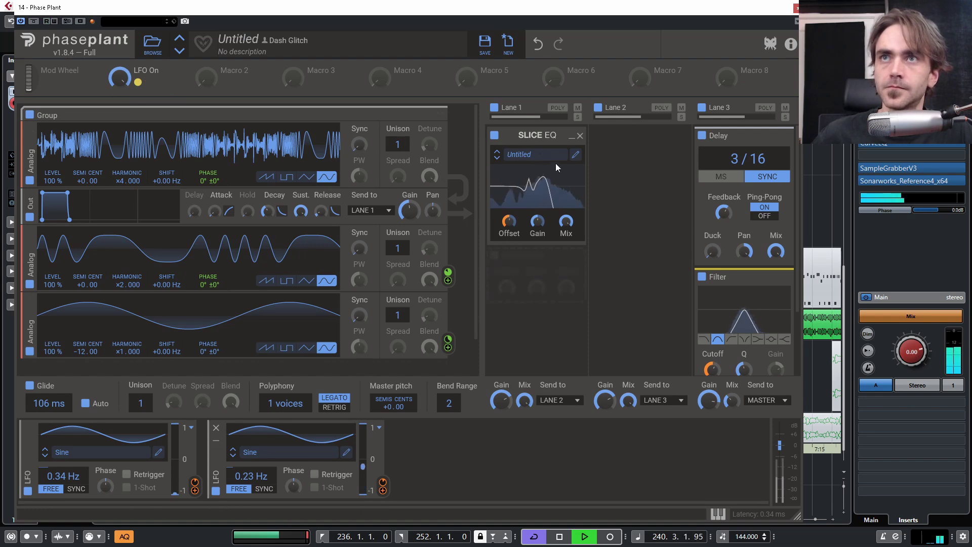
# In the Slice EQ, add a tall narrow boost at about 133 Hz and deepen the two dips at about 231 Hz and 479 Hz.
pyautogui.click(575, 154)
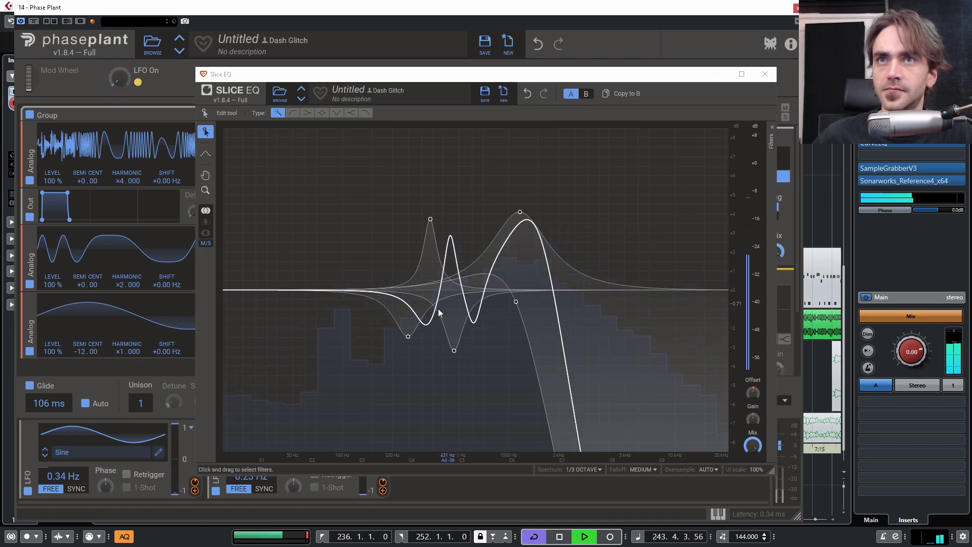
pyautogui.moveTo(389, 296); pyautogui.dragTo(362, 146)
pyautogui.scroll(8, 363, 146)
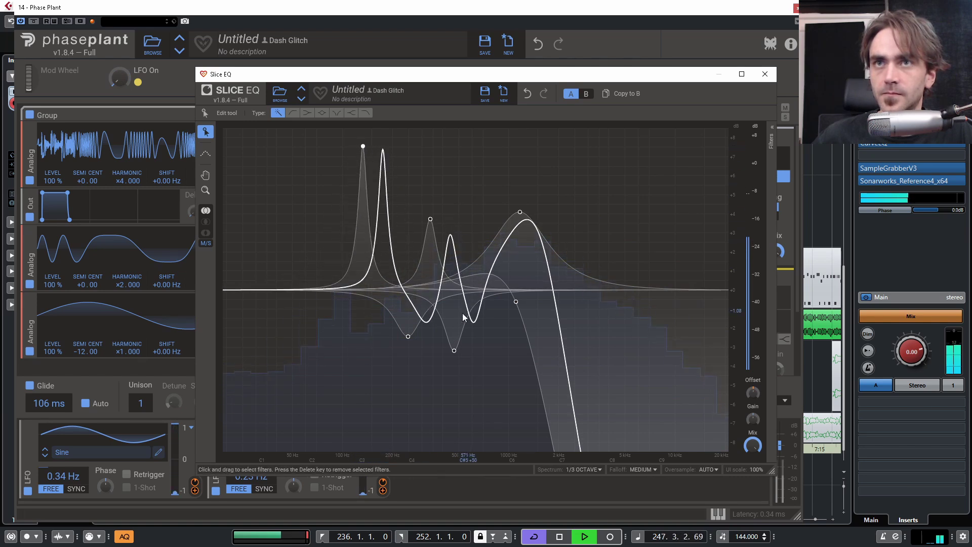
pyautogui.moveTo(408, 336); pyautogui.dragTo(403, 419)
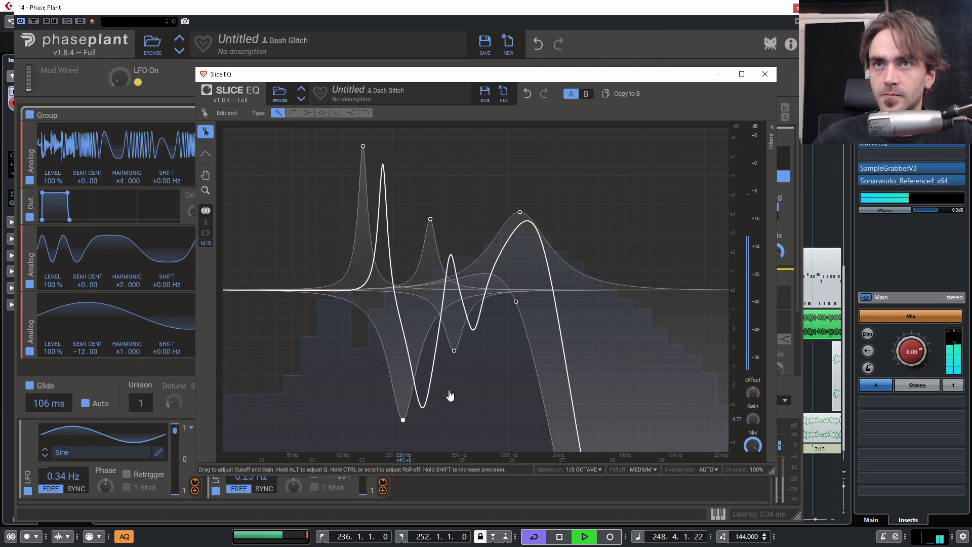
pyautogui.moveTo(454, 351); pyautogui.dragTo(457, 457)
# Add a strong boost at about 3.87 kHz, and shift the broad peak to about 1.41 kHz and the high cut further up.
pyautogui.doubleClick(559, 292)
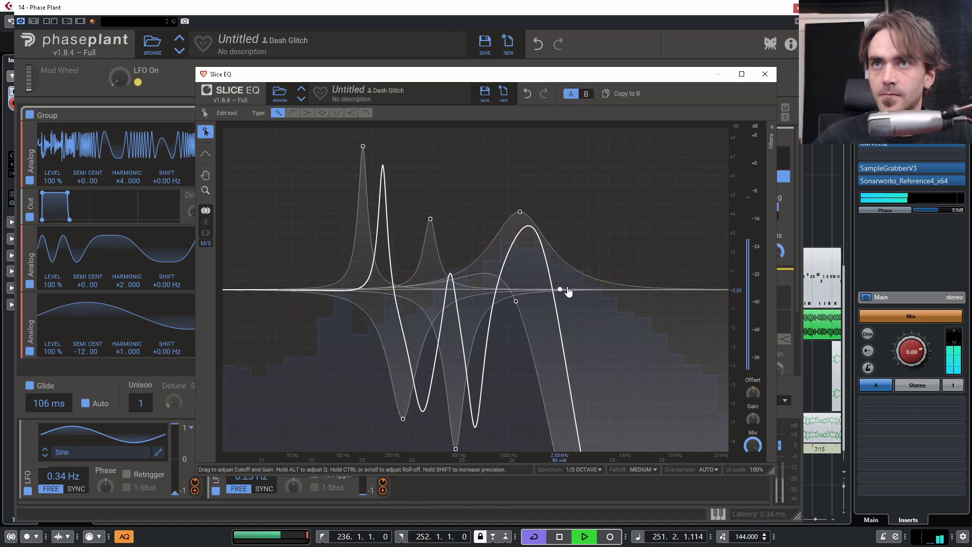
pyautogui.moveTo(564, 290); pyautogui.dragTo(606, 156)
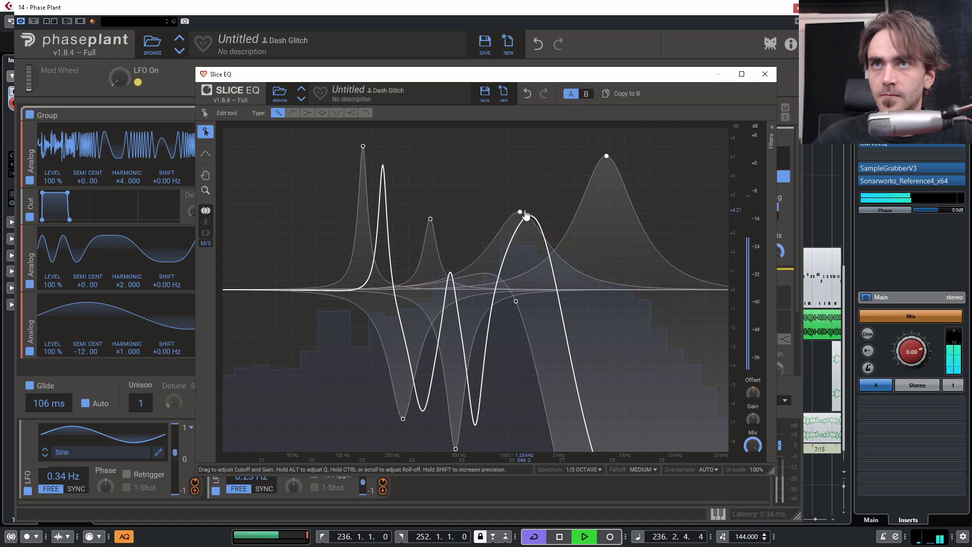
pyautogui.moveTo(520, 211); pyautogui.dragTo(541, 213)
pyautogui.moveTo(517, 307); pyautogui.dragTo(580, 306)
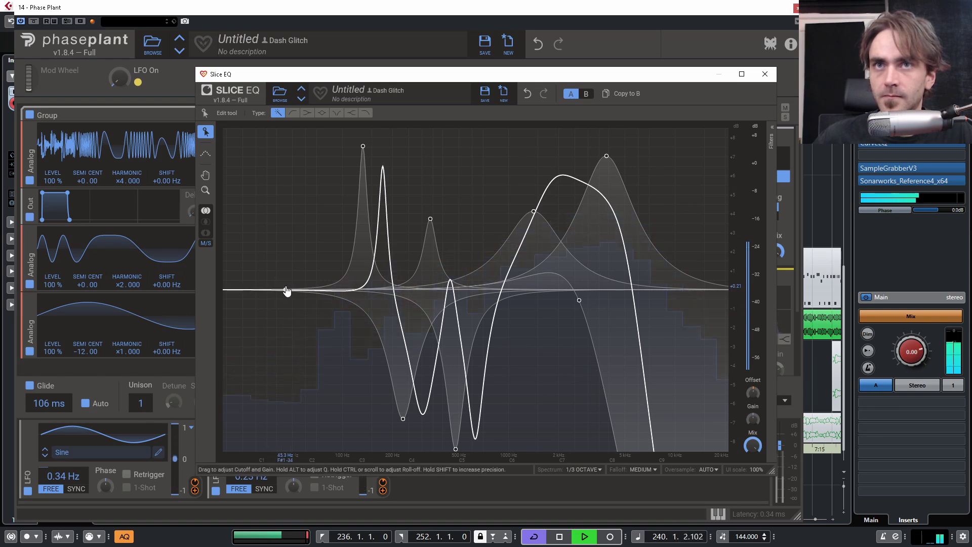
# Add a low-shelf cut at about 43.5 Hz and a narrow, deep dip at about 1.93 kHz in the Slice EQ.
pyautogui.moveTo(286, 290); pyautogui.dragTo(282, 321)
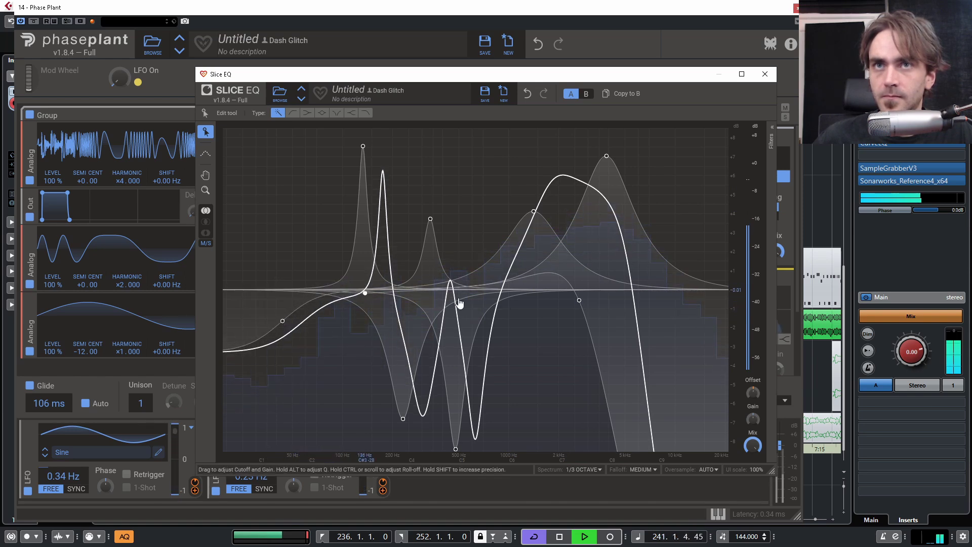
pyautogui.moveTo(460, 303); pyautogui.dragTo(567, 398)
pyautogui.scroll(-3, 568, 399)
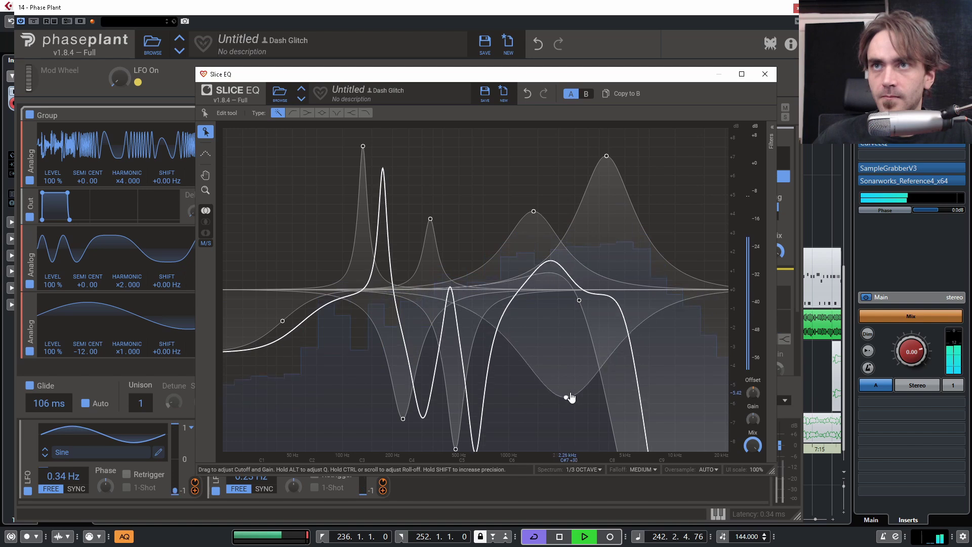
pyautogui.scroll(10, 567, 398)
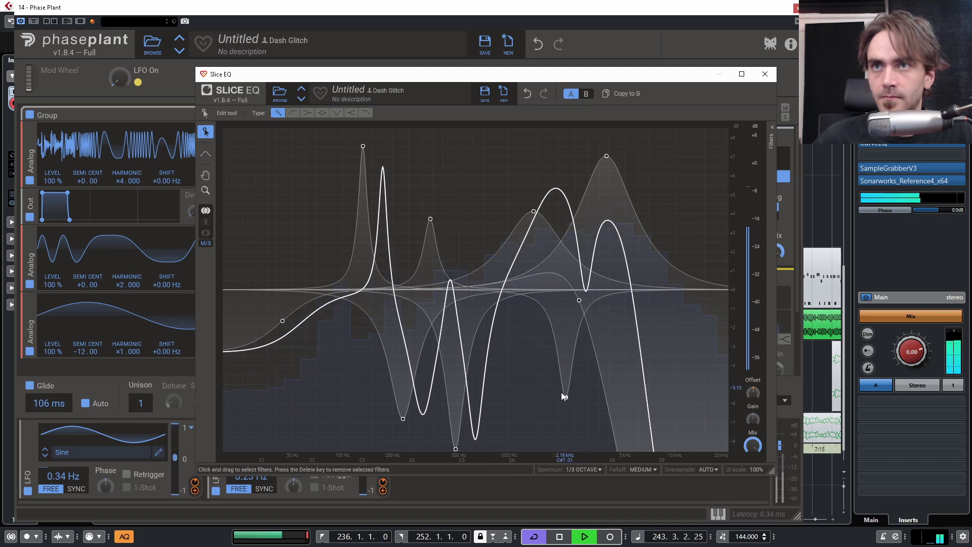
pyautogui.moveTo(564, 397); pyautogui.dragTo(556, 517)
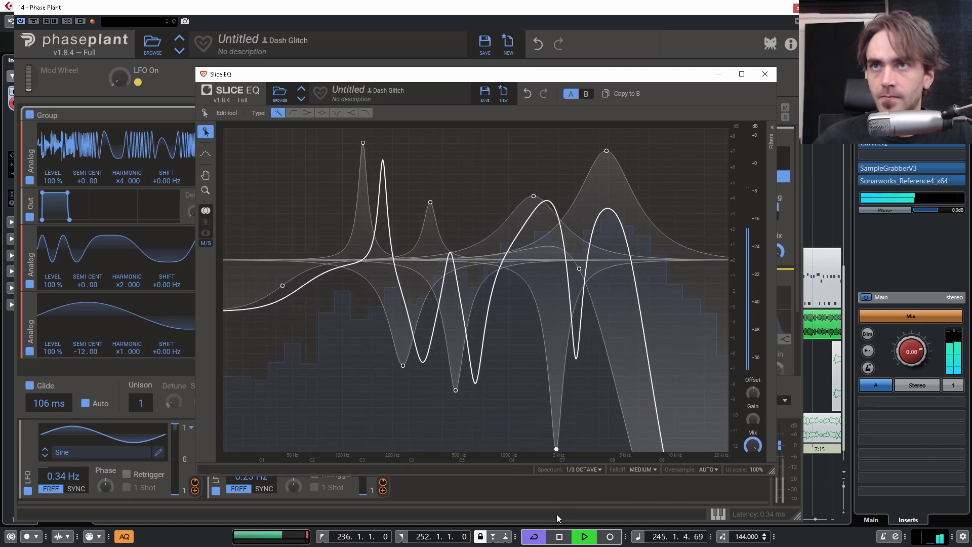
# Show the EQ's filter list and lower the gain of the 1.93 kHz and 479 Hz dips further.
pyautogui.click(771, 134)
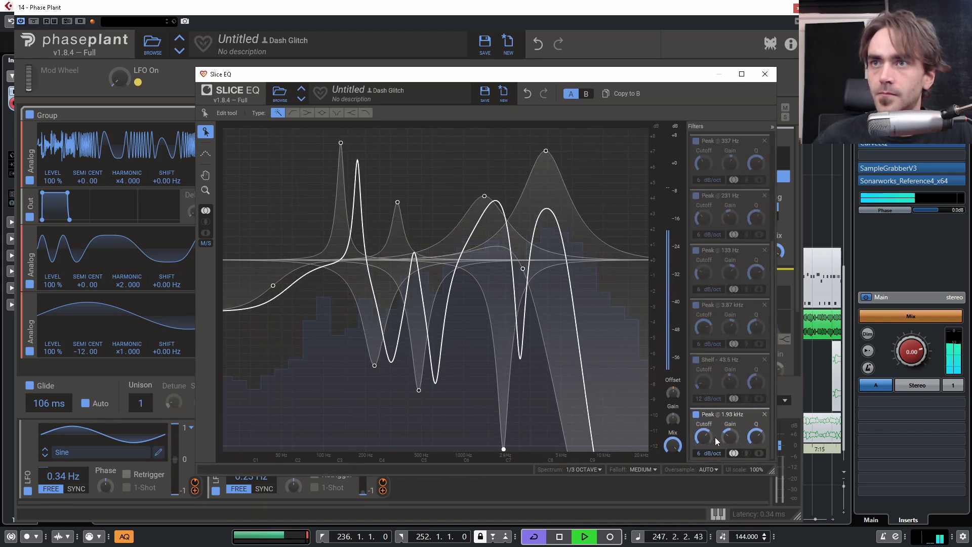
pyautogui.moveTo(729, 437); pyautogui.dragTo(729, 456)
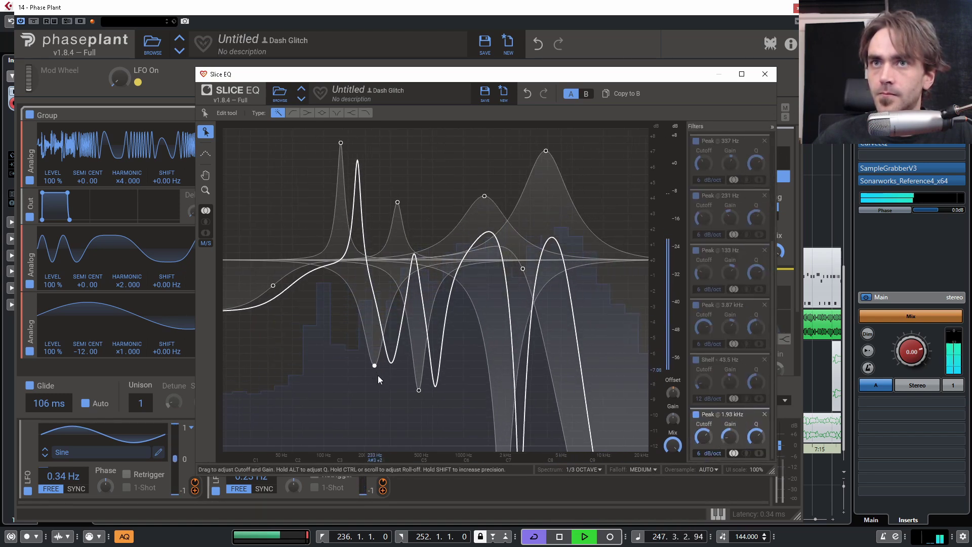
pyautogui.click(419, 394)
pyautogui.scroll(-5, 732, 167)
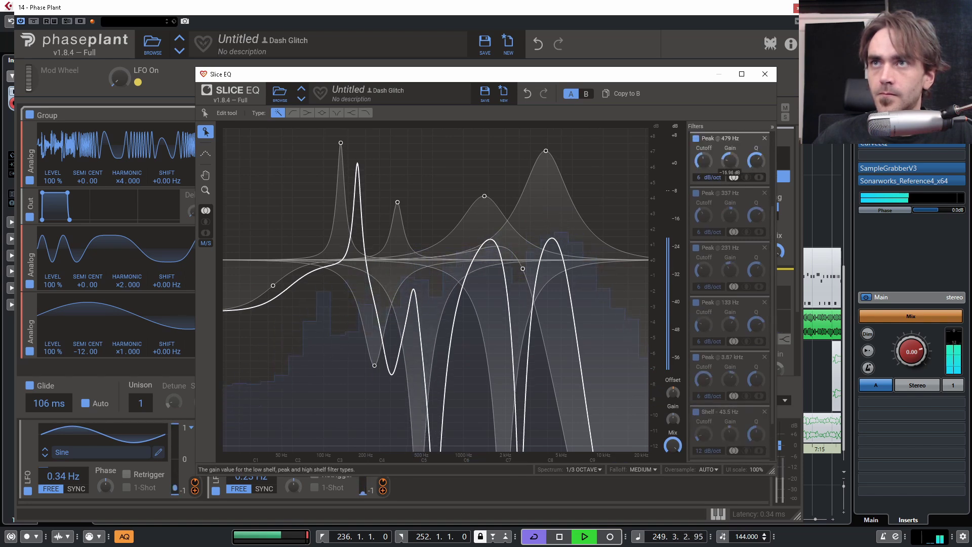
# Exaggerate the remaining peak filters by raising the gain at 337 Hz, 133 Hz, 3.87 kHz and 1.41 kHz and lowering it at 231 Hz.
pyautogui.scroll(4, 730, 214)
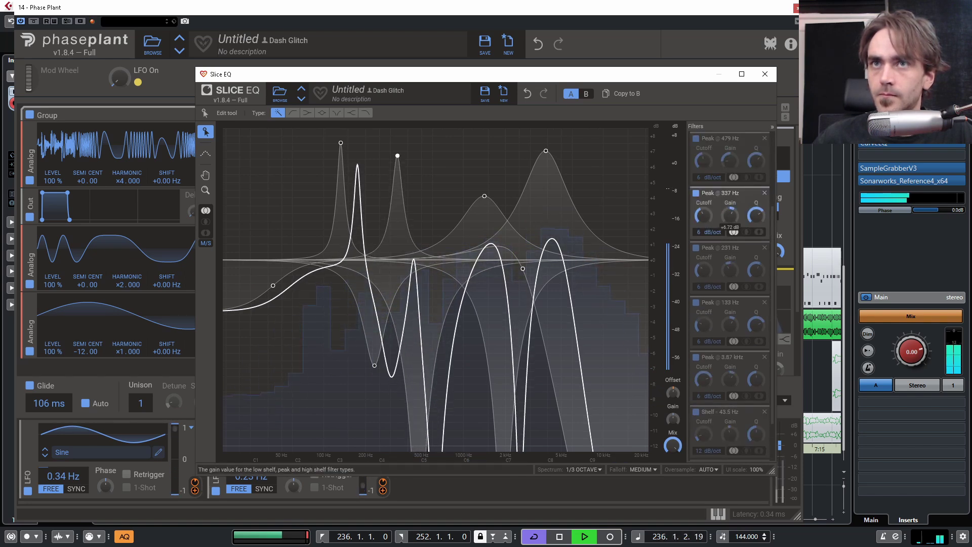
pyautogui.scroll(-3, 730, 268)
pyautogui.scroll(4, 730, 324)
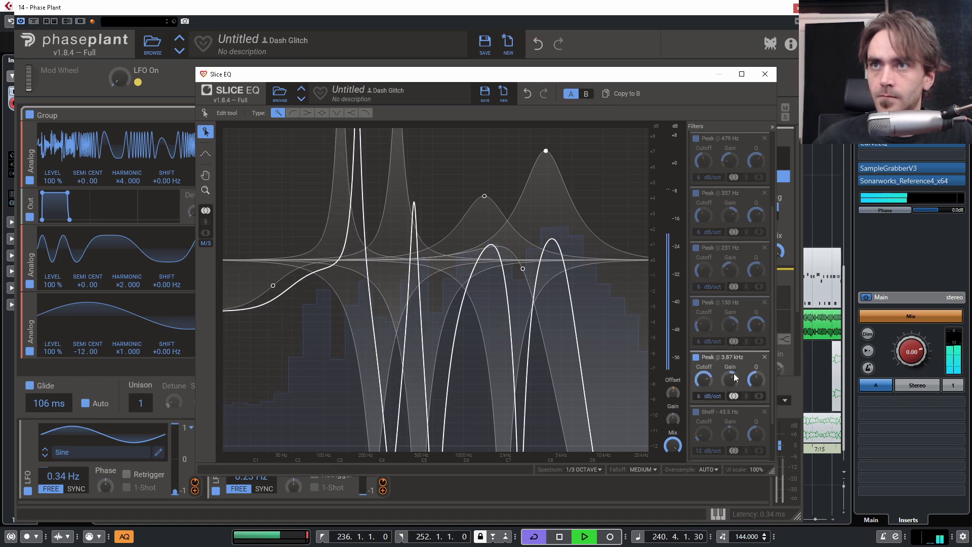
pyautogui.scroll(4, 732, 374)
pyautogui.click(485, 196)
pyautogui.moveTo(730, 160); pyautogui.dragTo(730, 142)
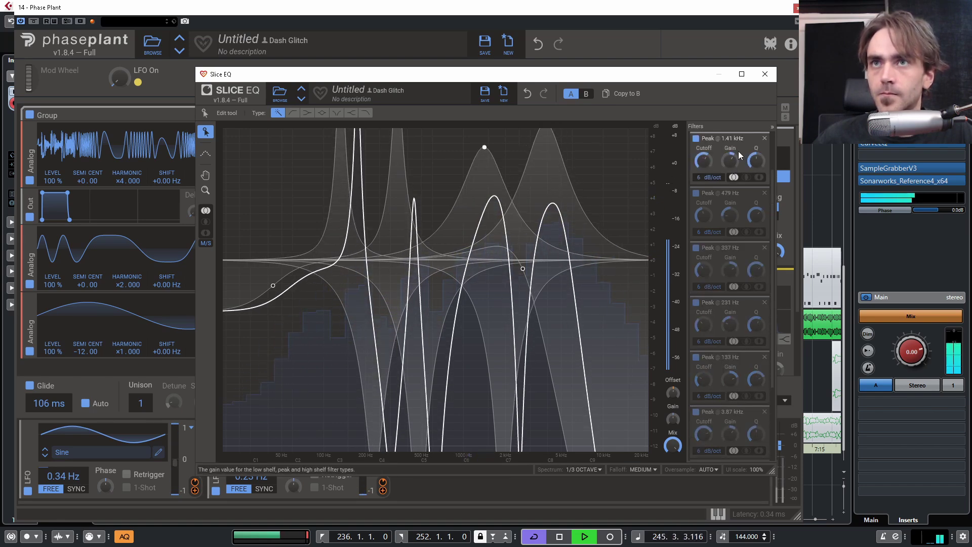
# Close the Slice EQ editor and turn the LFO On macro fully up.
pyautogui.click(765, 74)
pyautogui.moveTo(119, 78); pyautogui.dragTo(120, 55)
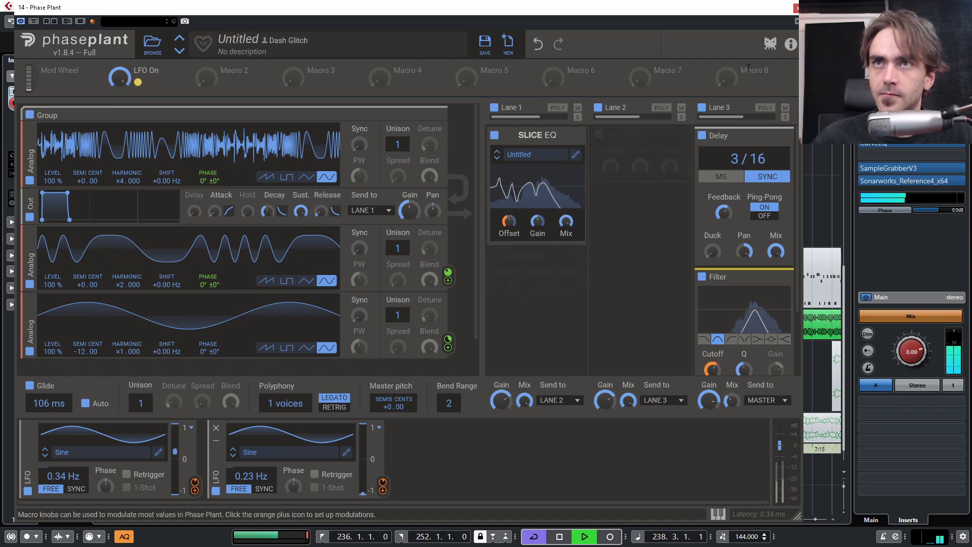
# Return to the project, unsolo the Phase Plant 04 track and lower its volume to -8.20 dB.
pyautogui.click(795, 9)
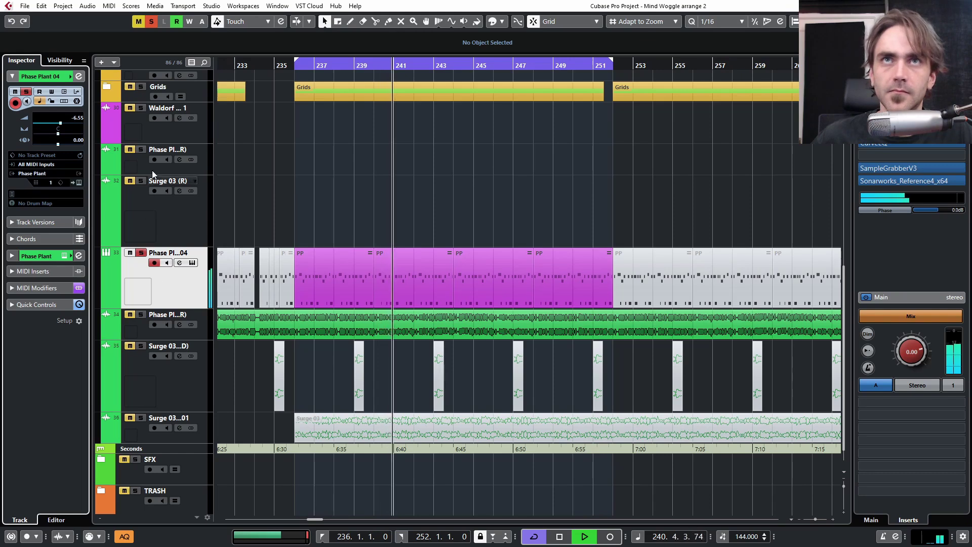
pyautogui.click(142, 254)
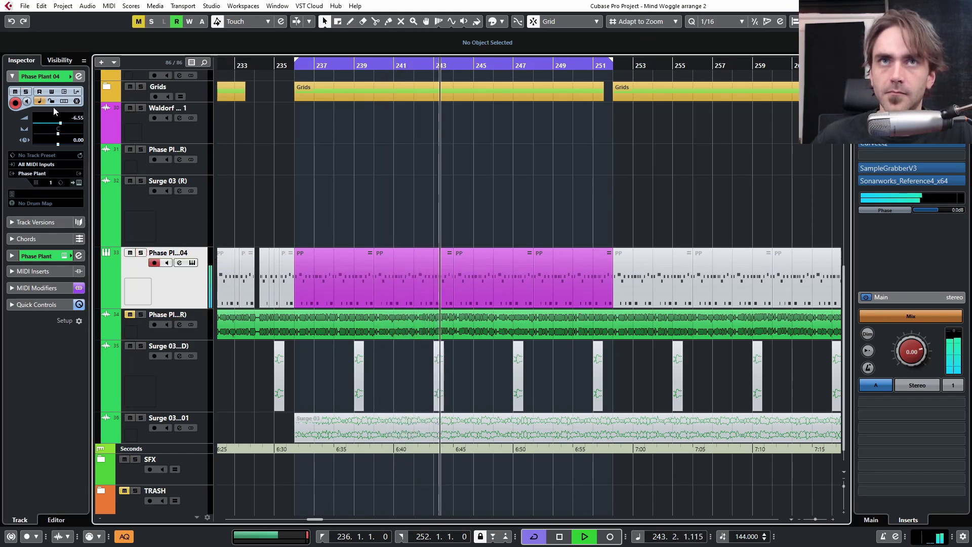
pyautogui.scroll(-2, 75, 120)
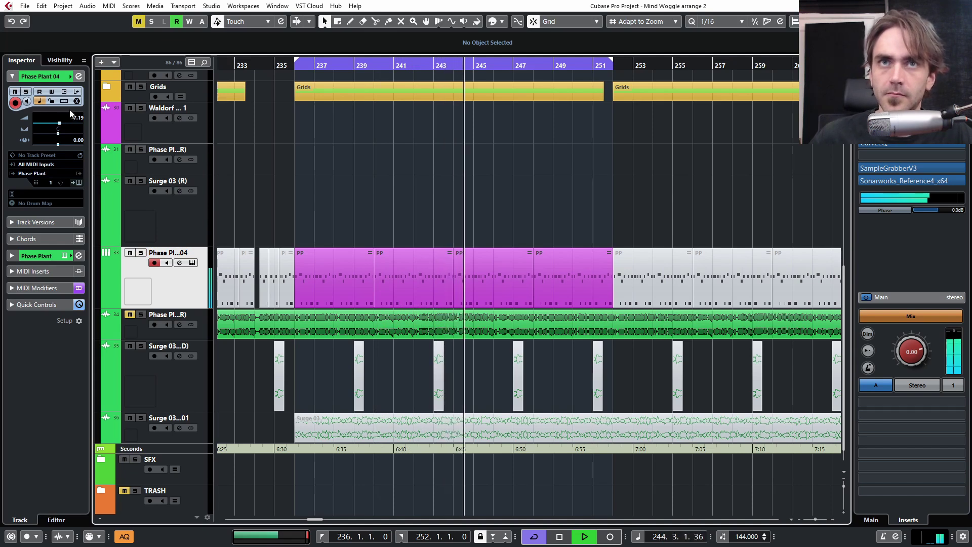
pyautogui.scroll(-2, 79, 120)
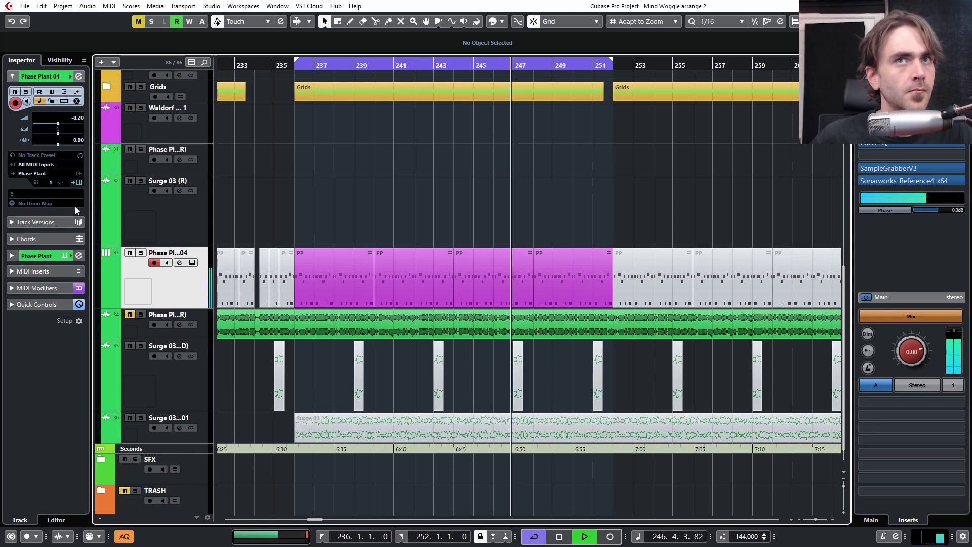
# Stop playback and save the Slice EQ settings as preset Formanty Thing 1 in a new Filters subfolder.
pyautogui.click(78, 183)
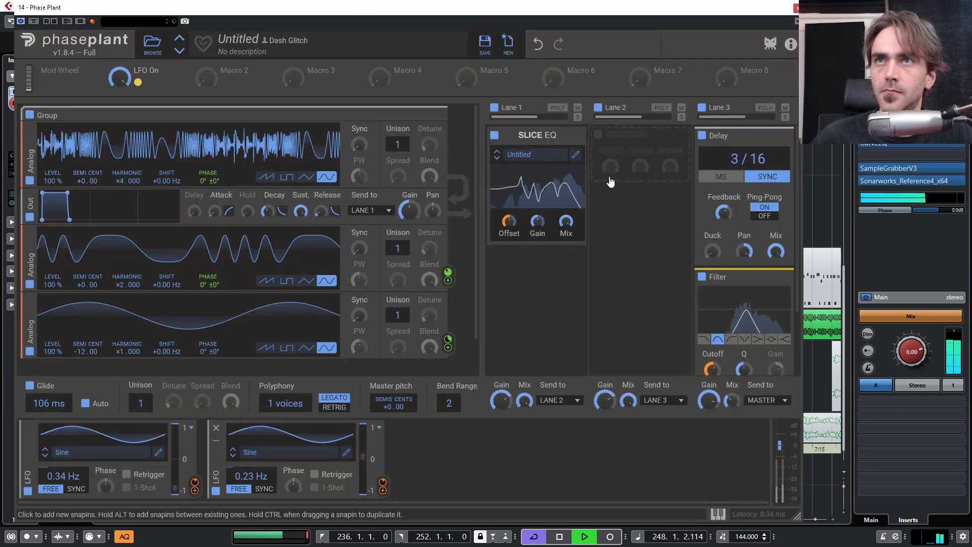
pyautogui.press('space')
pyautogui.click(575, 155)
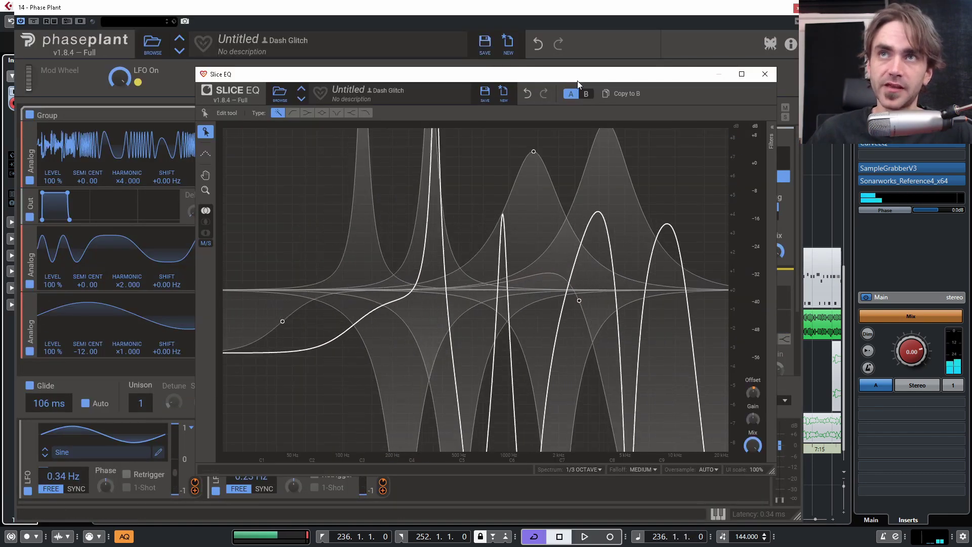
pyautogui.click(485, 95)
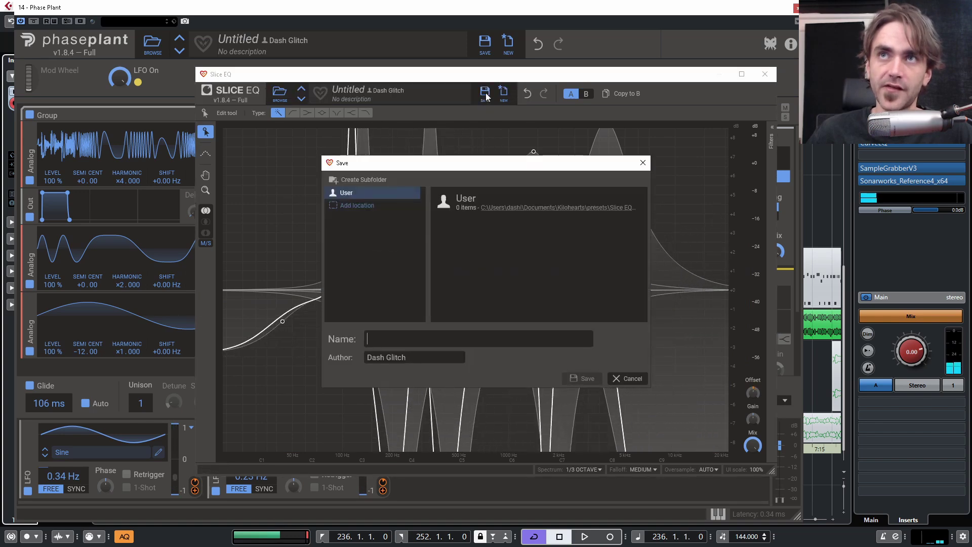
pyautogui.click(364, 179)
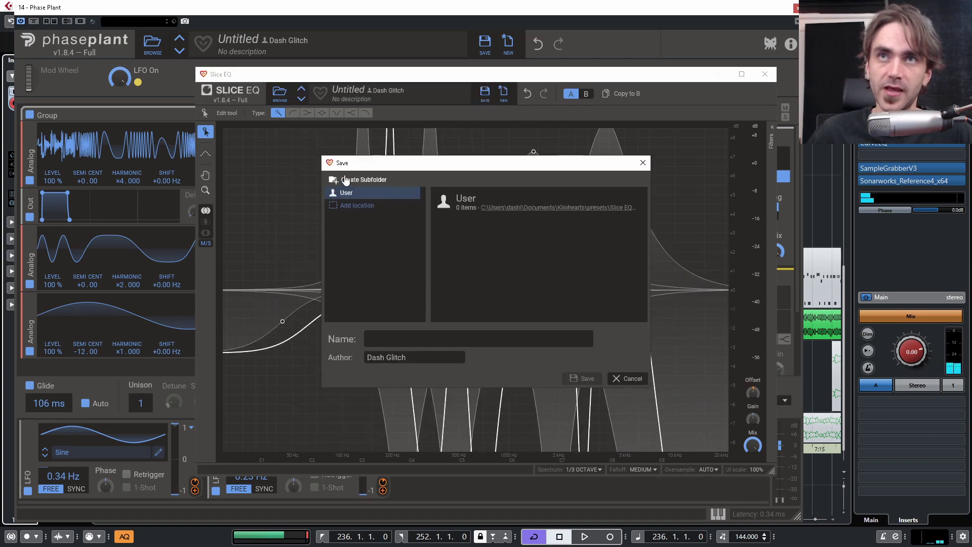
pyautogui.write('Filters')
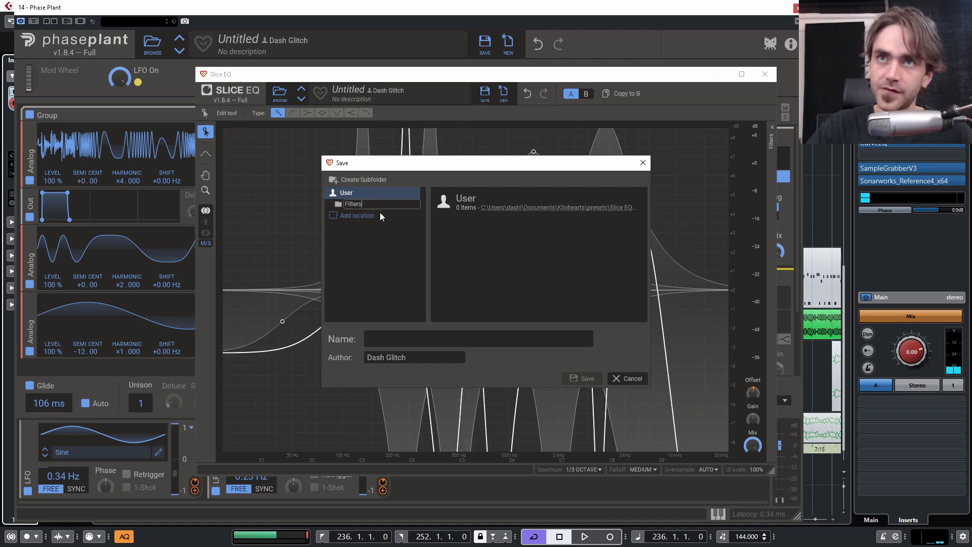
pyautogui.press('Return')
pyautogui.click(395, 333)
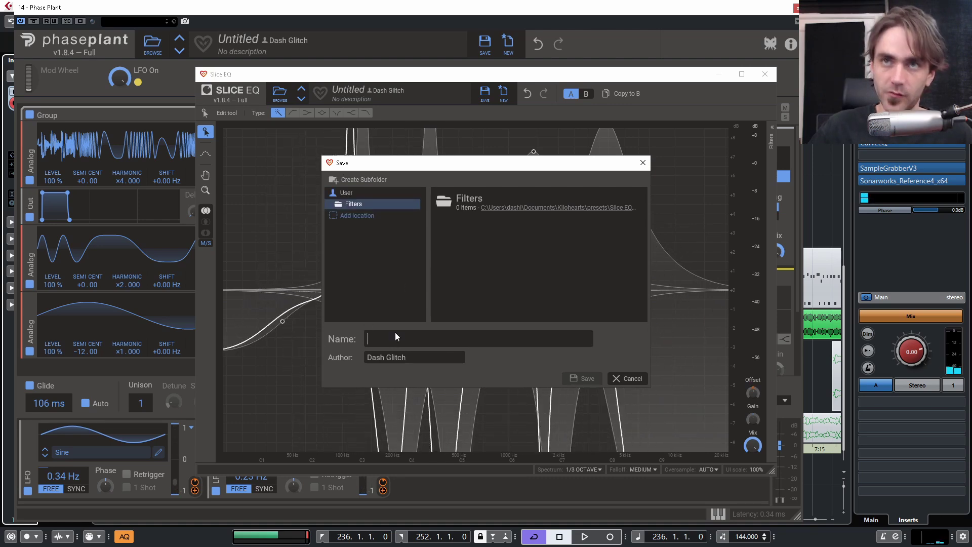
pyautogui.write('Formanty Thing 1')
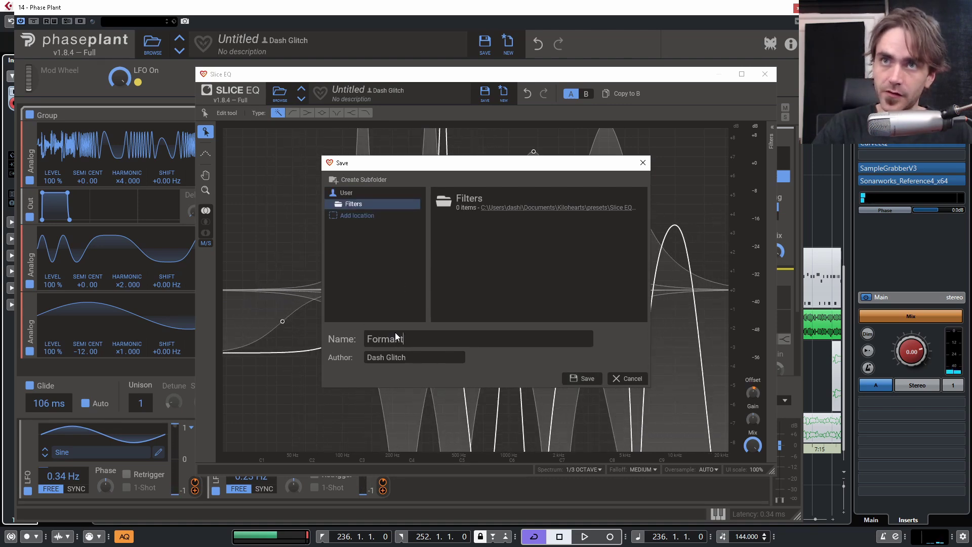
pyautogui.press('Return')
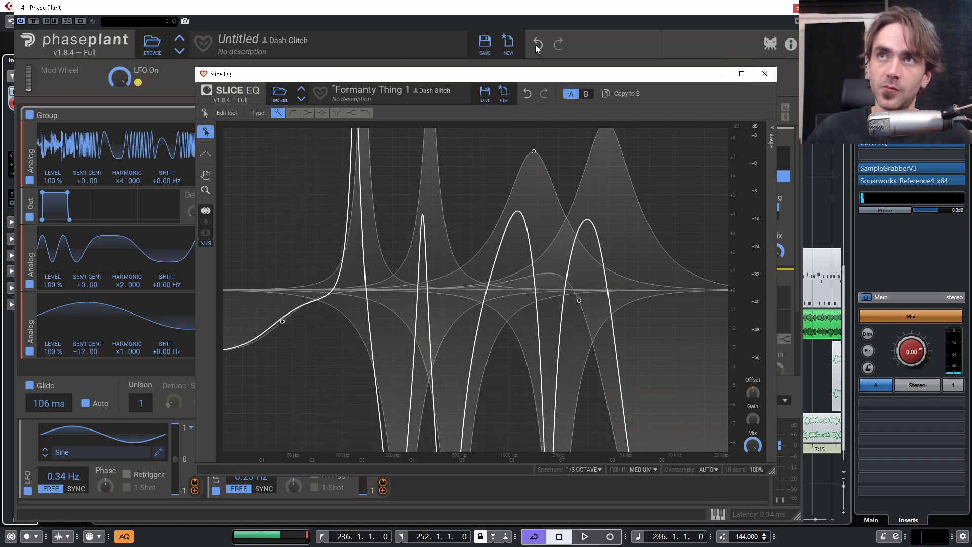
pyautogui.click(765, 73)
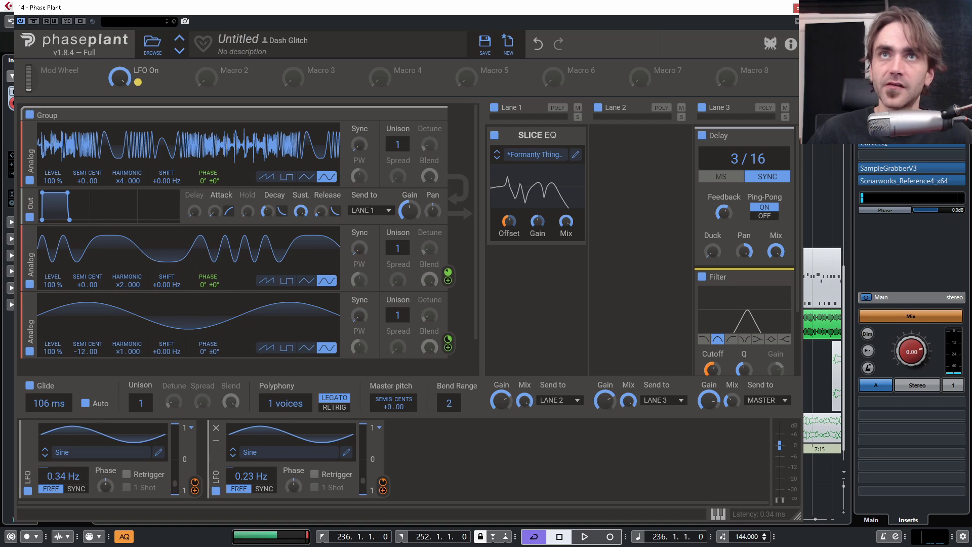
# Save the whole Phase Plant patch to the User presets as Formanty Thing Custom Filter 1.
pyautogui.click(484, 43)
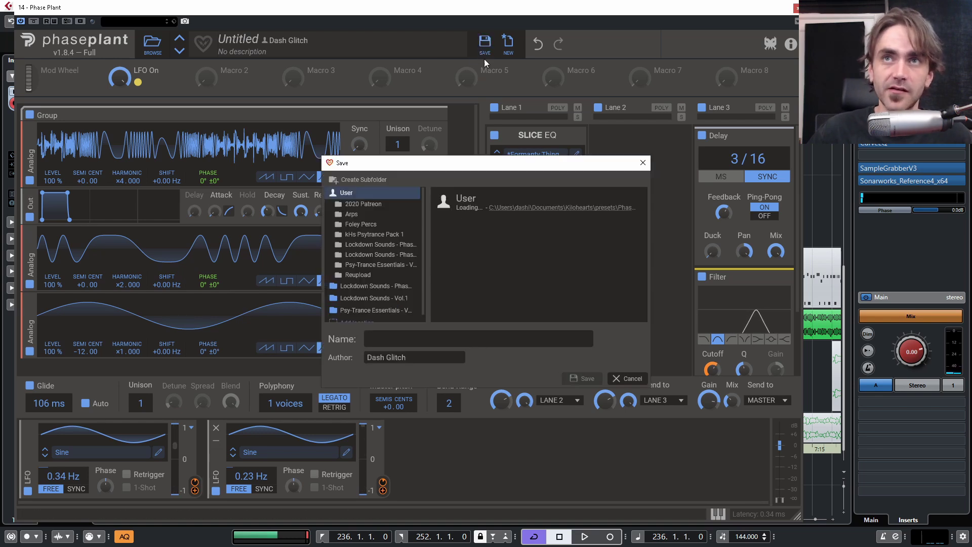
pyautogui.write('Fo')
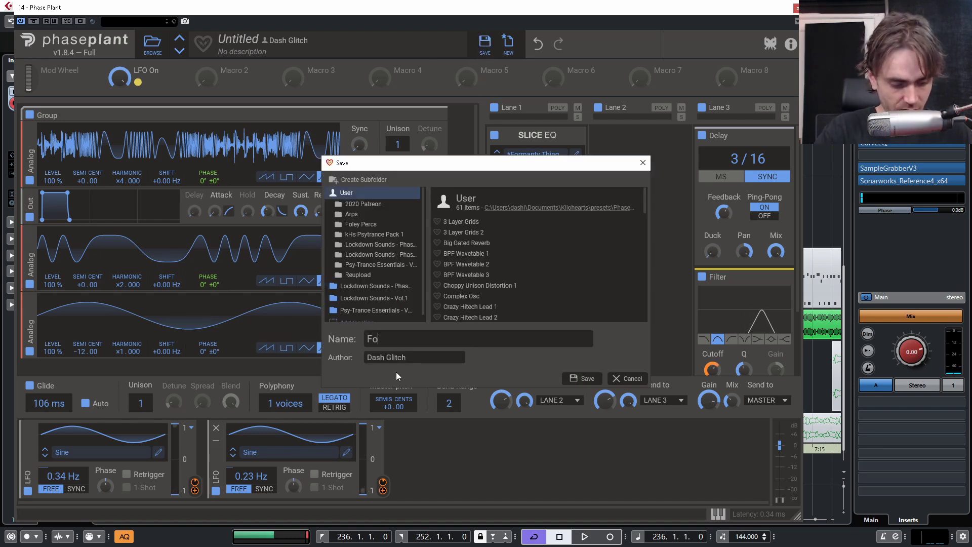
pyautogui.write('rmanty Thing ')
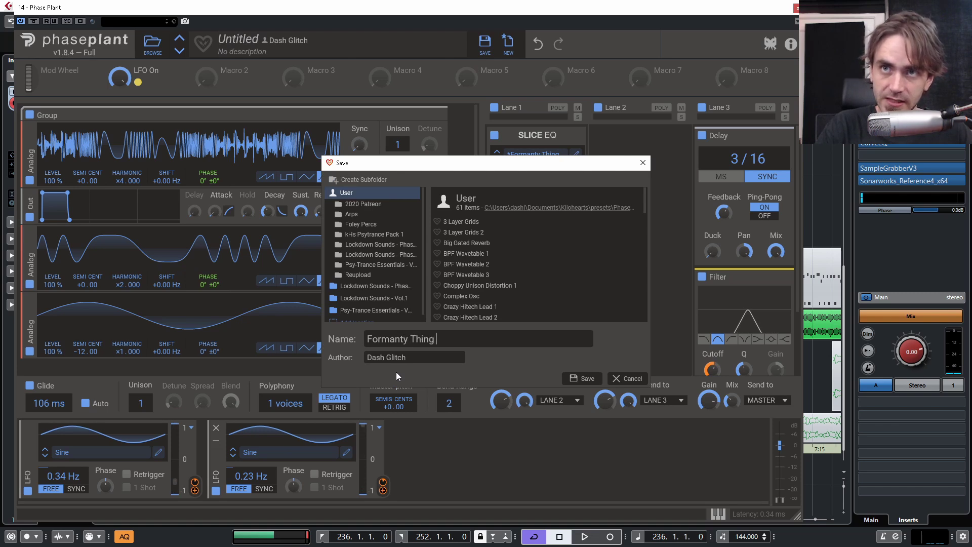
pyautogui.write('Custom Filter ')
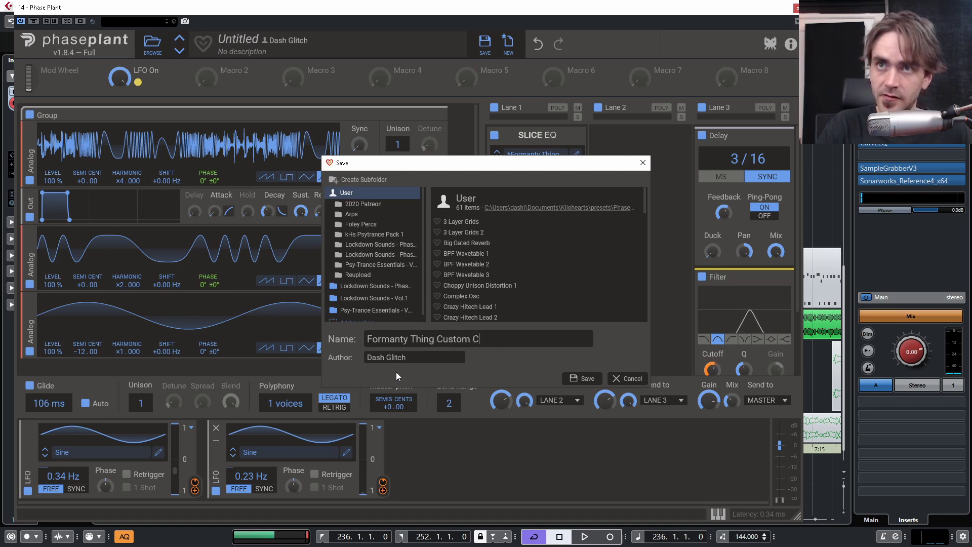
pyautogui.write('1')
pyautogui.press('Return')
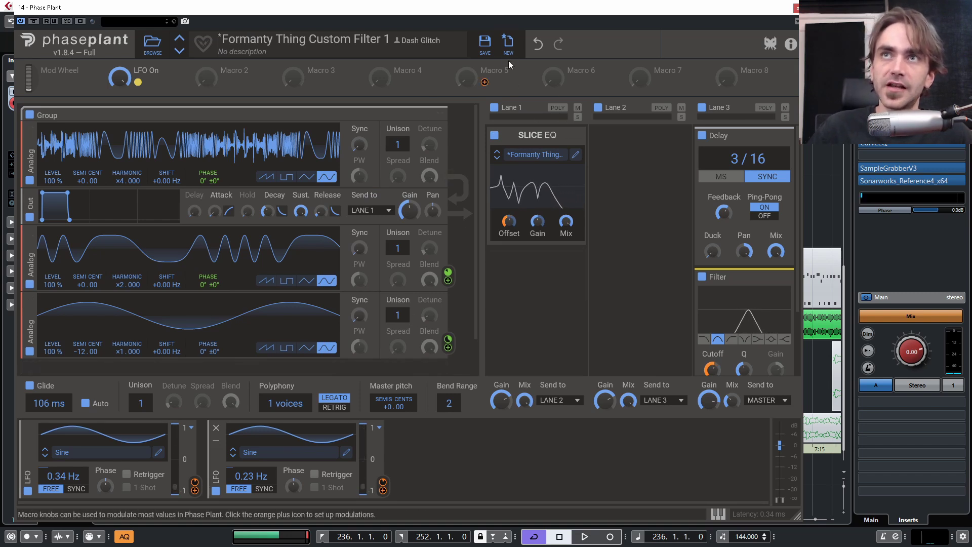
# Start a new empty patch and add an Analog saw oscillator tuned to -24 semitones.
pyautogui.click(507, 42)
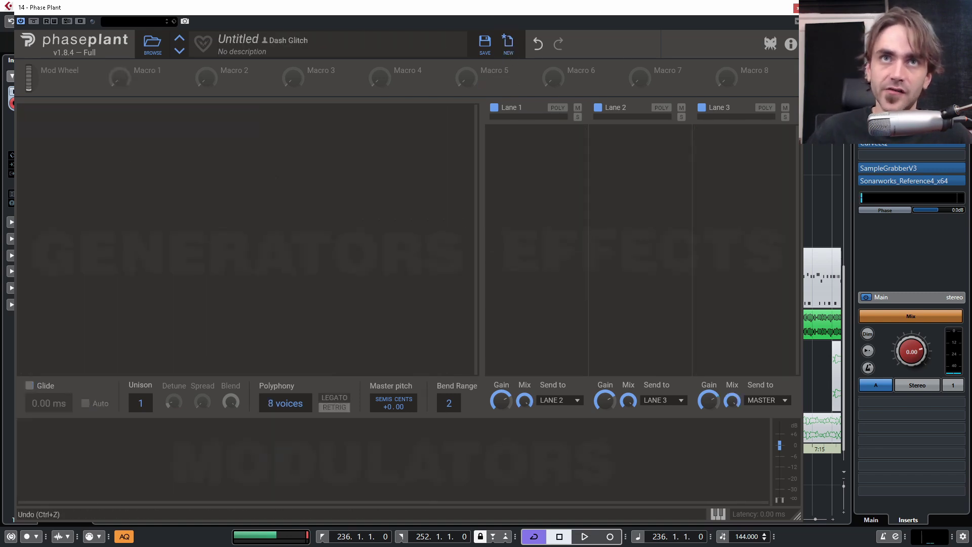
pyautogui.click(119, 135)
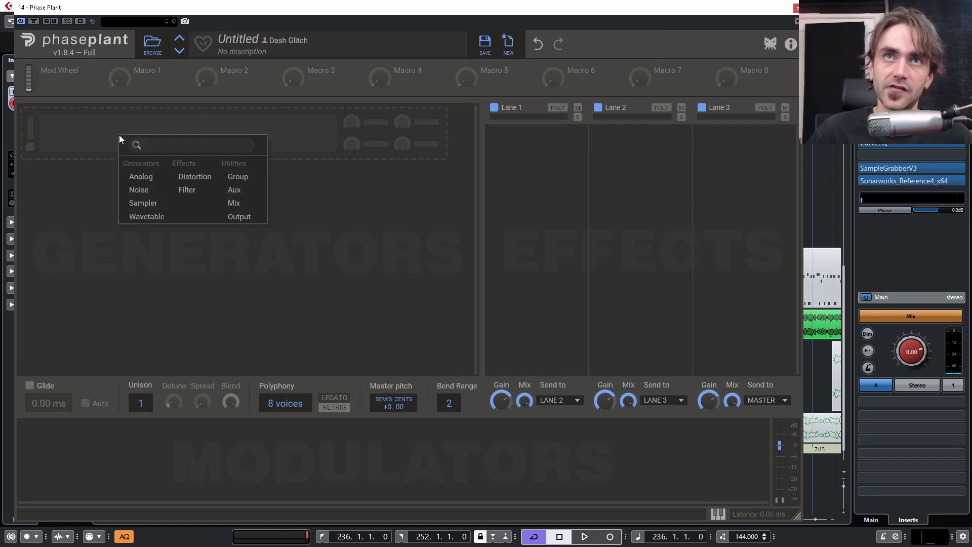
pyautogui.click(158, 181)
pyautogui.moveTo(81, 180); pyautogui.dragTo(81, 222)
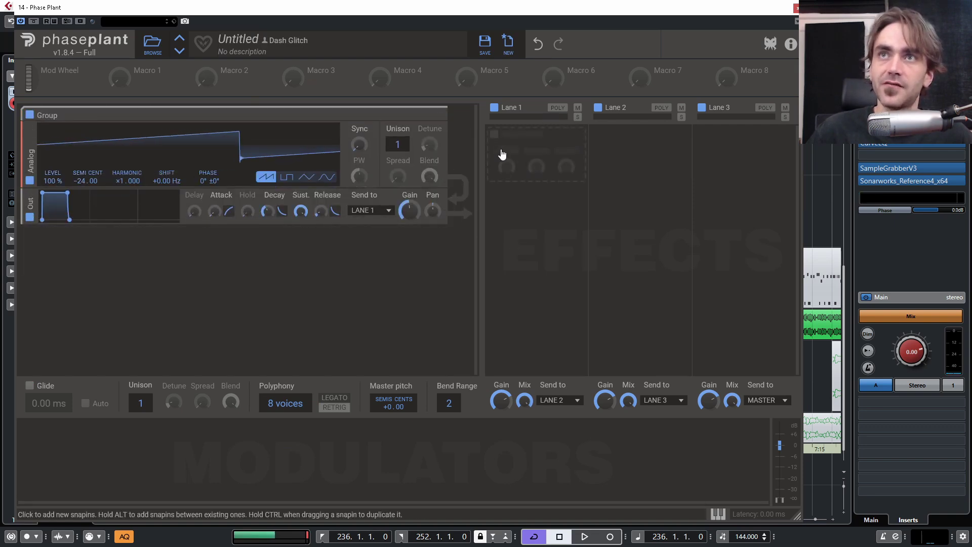
# Add a Slice EQ to Lane 1 and load the Formanty Thing 1 preset from the User Filters folder.
pyautogui.click(501, 152)
pyautogui.click(683, 244)
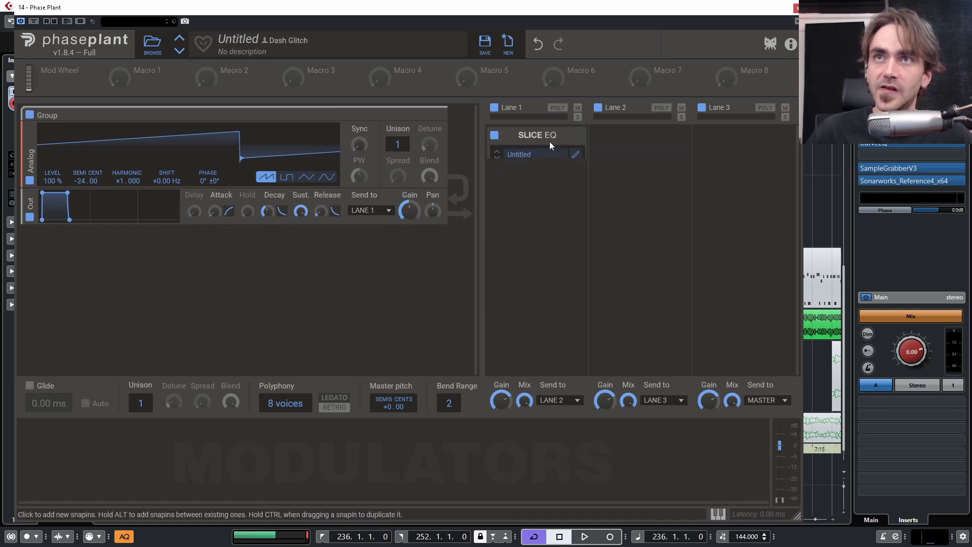
pyautogui.click(578, 155)
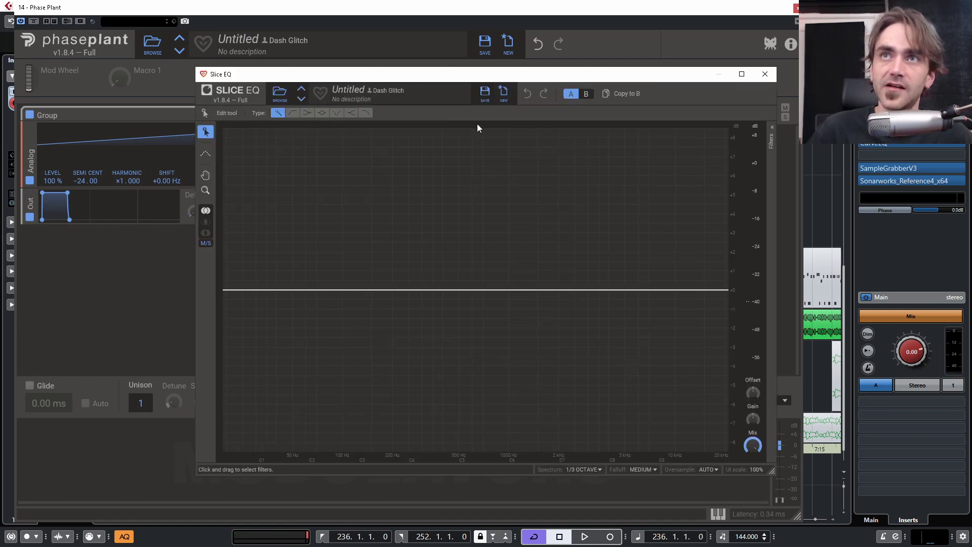
pyautogui.click(279, 92)
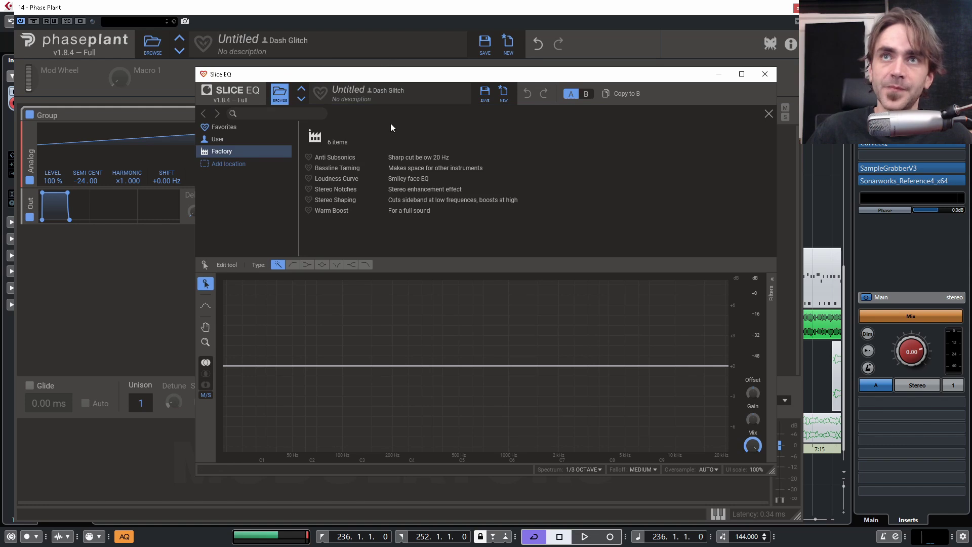
pyautogui.click(212, 137)
pyautogui.click(213, 152)
pyautogui.doubleClick(357, 156)
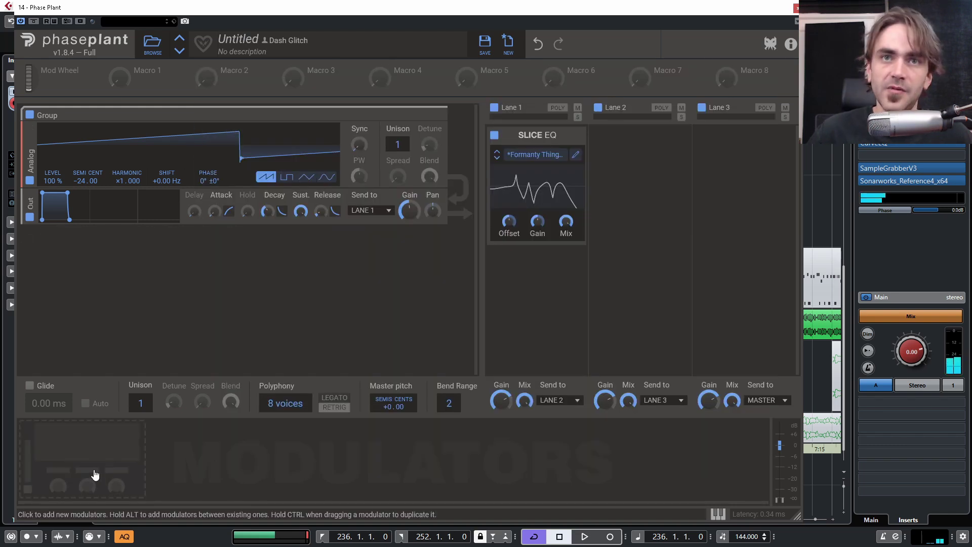
# Add an LFO as the patch's only modulator, removing the unwanted envelope.
pyautogui.click(94, 474)
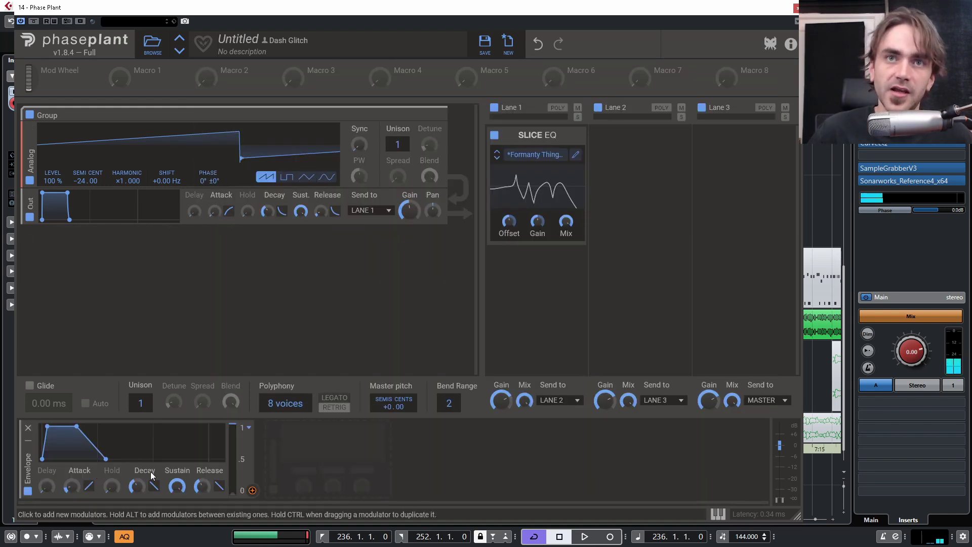
pyautogui.click(29, 429)
pyautogui.click(61, 445)
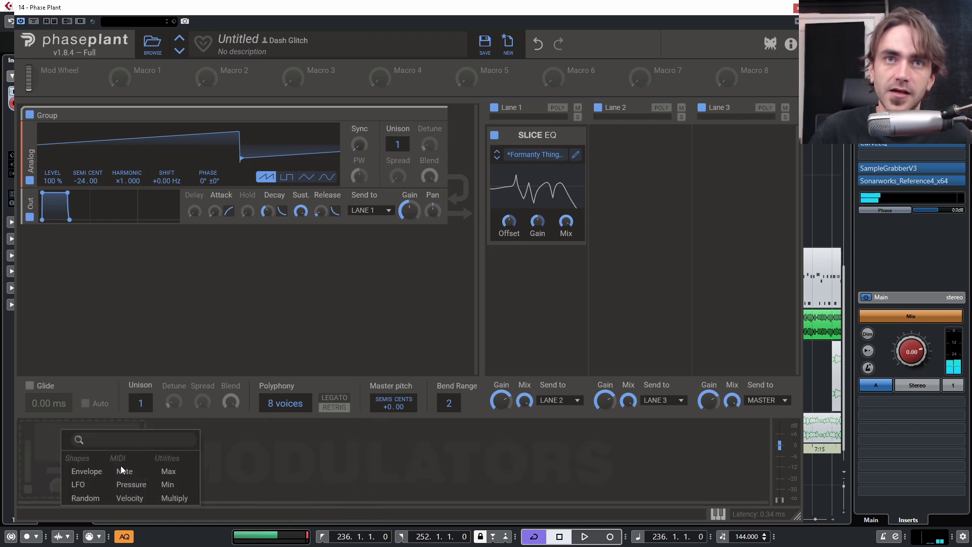
pyautogui.click(78, 484)
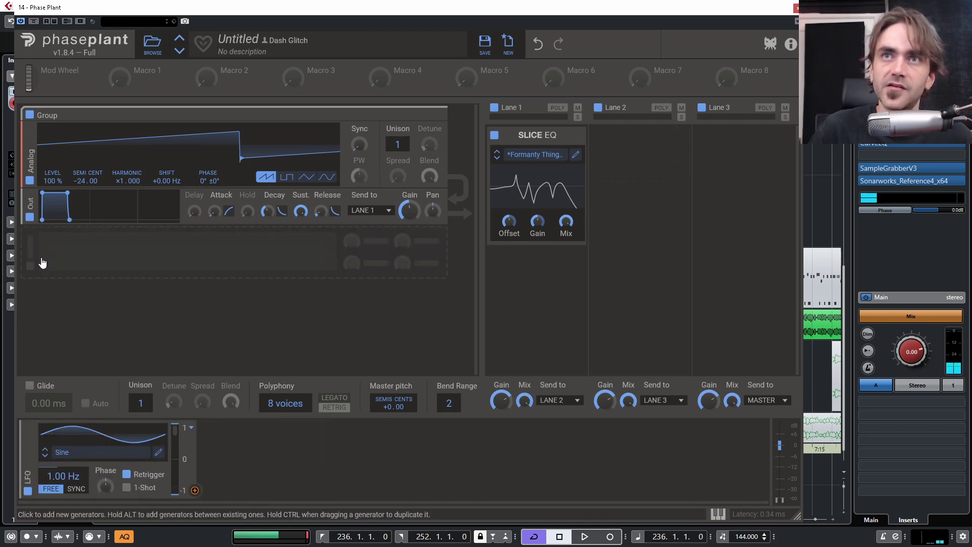
# Insert an Overdrive distortion between the saw oscillator and the group's output.
pyautogui.click(76, 266)
pyautogui.click(91, 236)
pyautogui.press('alt')
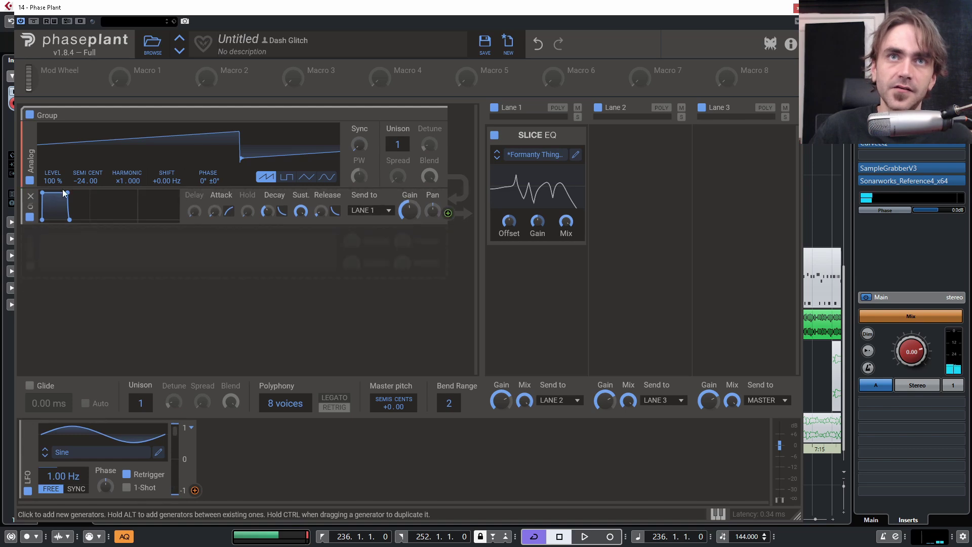
pyautogui.click(68, 191)
pyautogui.click(177, 223)
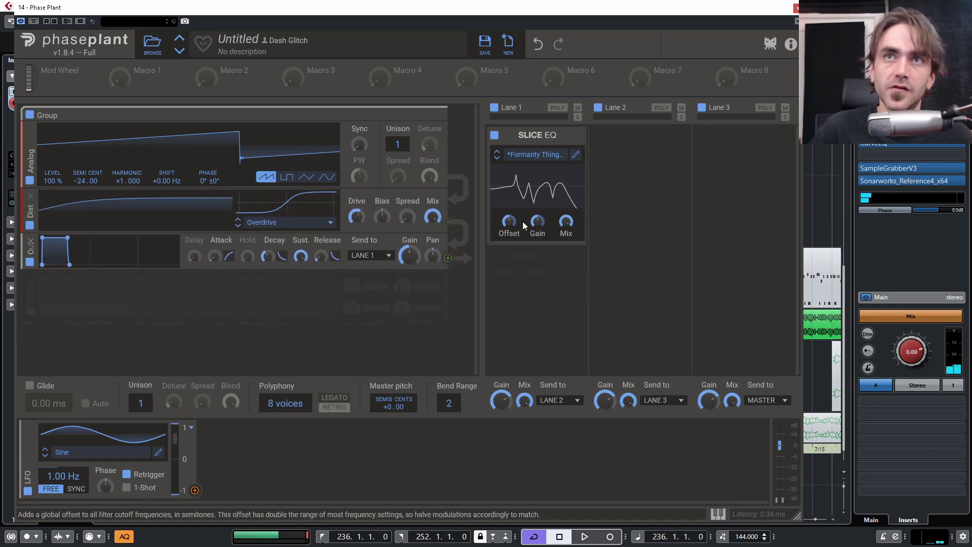
# Add a Faturator to Lane 2 and a synced 3/16 Delay with ping-pong enabled to Lane 3.
pyautogui.click(660, 150)
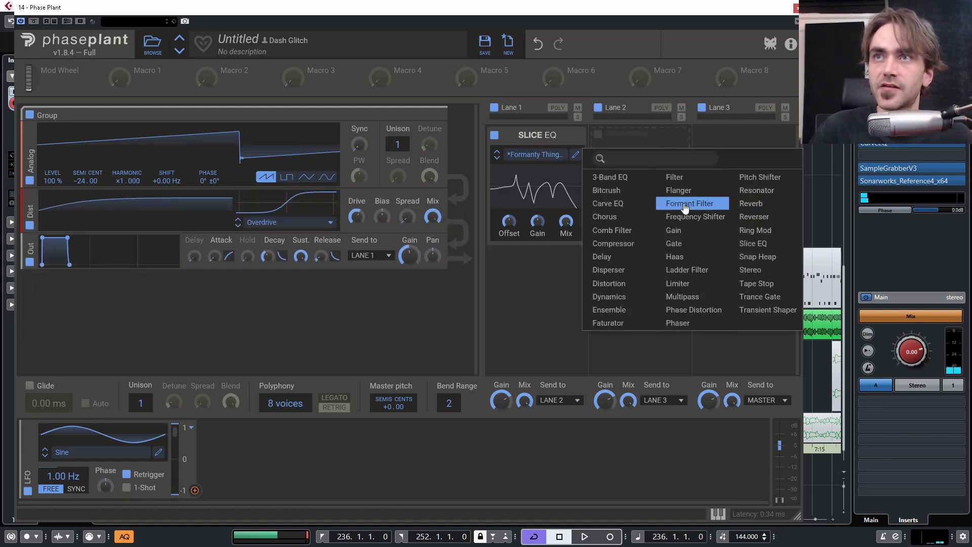
pyautogui.click(611, 323)
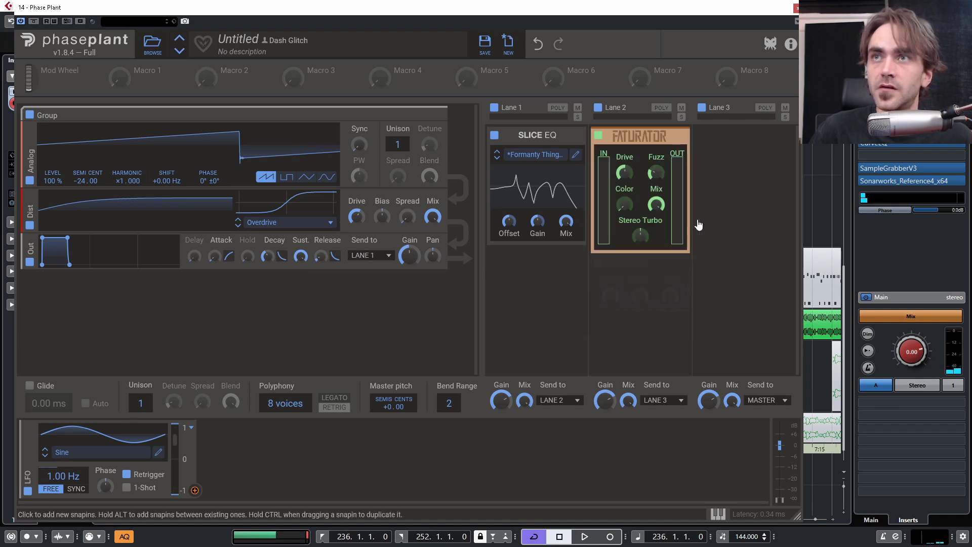
pyautogui.click(769, 148)
pyautogui.click(751, 163)
pyautogui.click(767, 176)
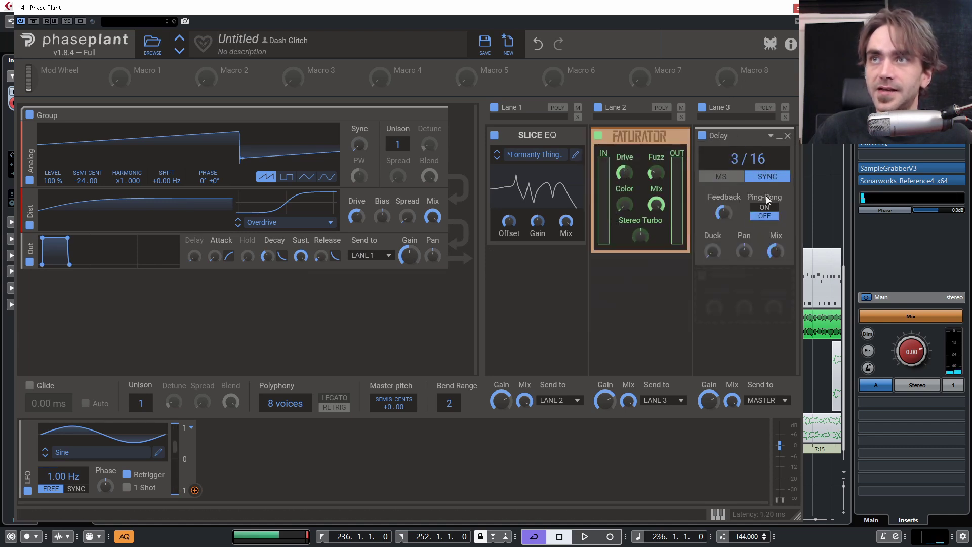
pyautogui.click(765, 207)
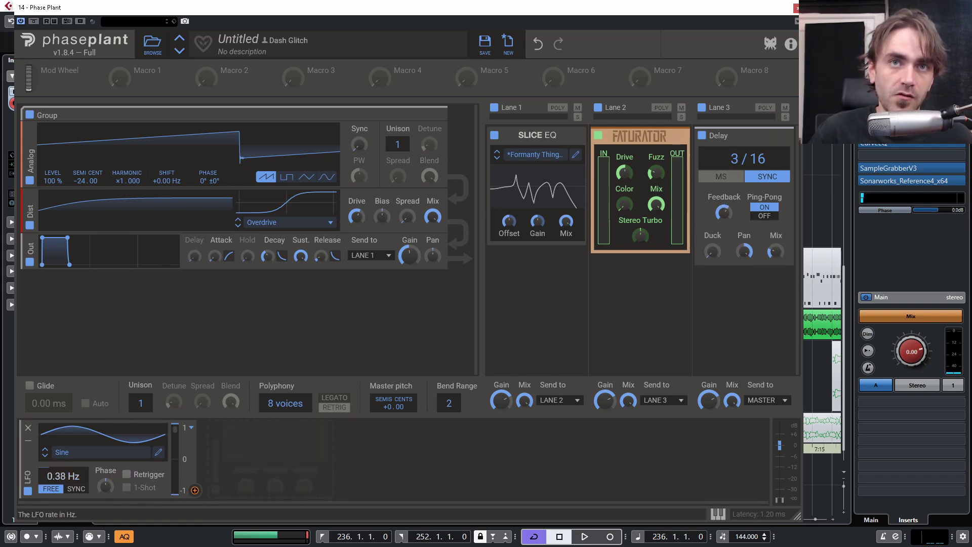
# Modulate the Slice EQ offset with the free-running LFO at 0.28 Hz, retrigger off, and start playback.
pyautogui.moveTo(195, 490); pyautogui.dragTo(505, 238)
pyautogui.press('space')
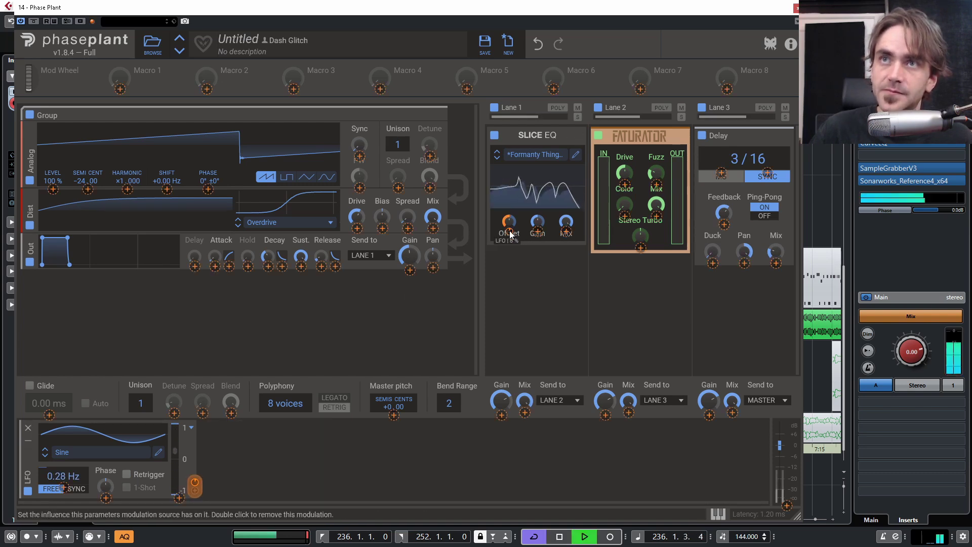
# Adjust the drive of the generator distortion and the Faturator, and set the saw oscillator's harmonic to ×2.
pyautogui.moveTo(357, 216); pyautogui.dragTo(356, 202)
pyautogui.moveTo(624, 173); pyautogui.dragTo(624, 160)
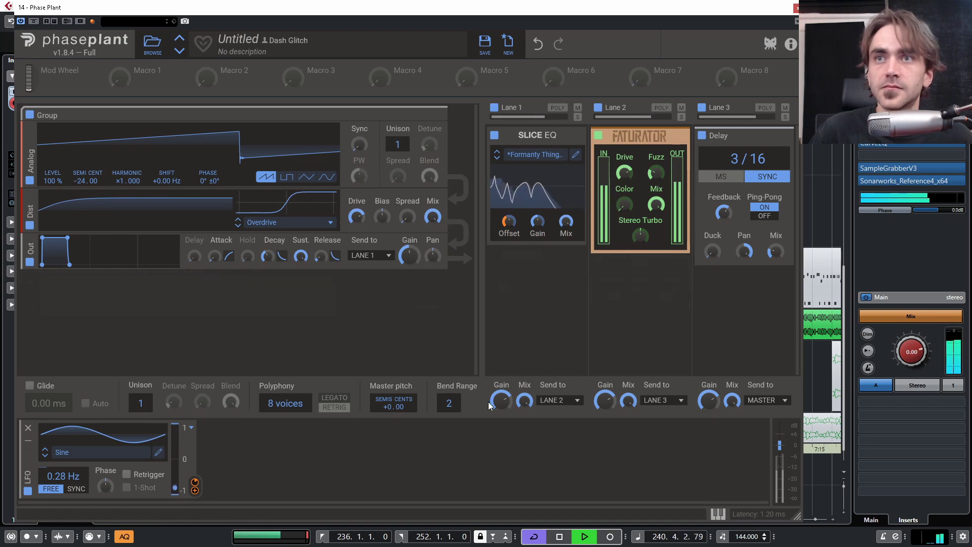
pyautogui.moveTo(127, 181); pyautogui.dragTo(128, 169)
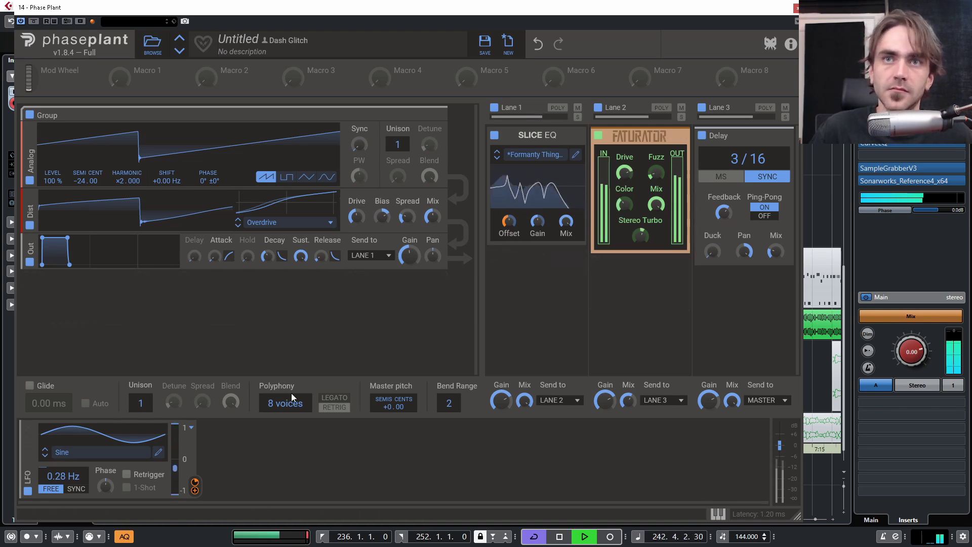
# Limit the polyphony to 1 voice with legato, and enable automatic glide at 53.7 ms.
pyautogui.moveTo(291, 400); pyautogui.dragTo(290, 435)
pyautogui.click(334, 397)
pyautogui.click(29, 386)
pyautogui.moveTo(49, 403); pyautogui.dragTo(48, 380)
pyautogui.click(85, 403)
# Set the saw oscillator's harmonic to ×4 and add a sine Analog oscillator that modulates its phase.
pyautogui.scroll(2, 118, 181)
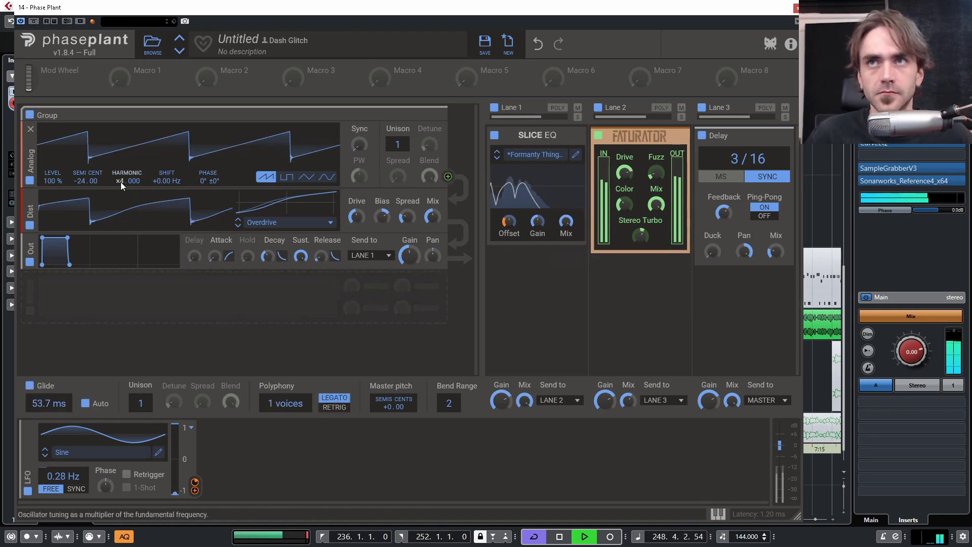
pyautogui.click(157, 312)
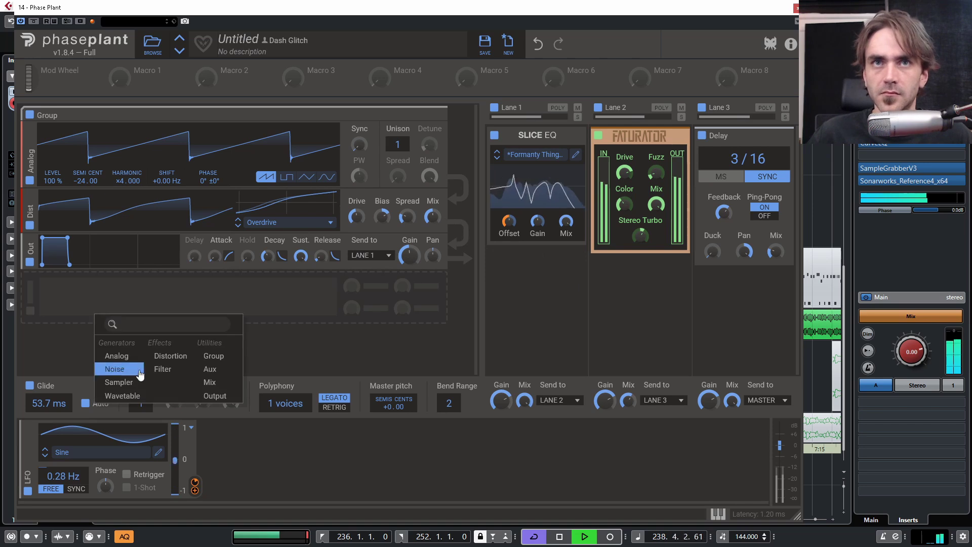
pyautogui.click(119, 369)
# Raise the Slice EQ offset to about +32 semitones and move the Faturator ahead of the Slice EQ in Lane 1.
pyautogui.moveTo(508, 222); pyautogui.dragTo(508, 209)
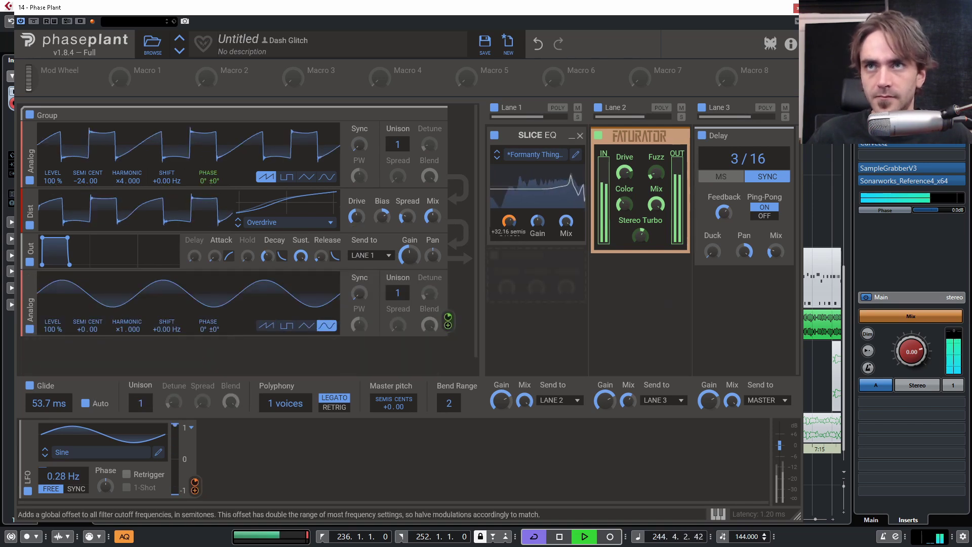
pyautogui.moveTo(639, 135); pyautogui.dragTo(541, 139)
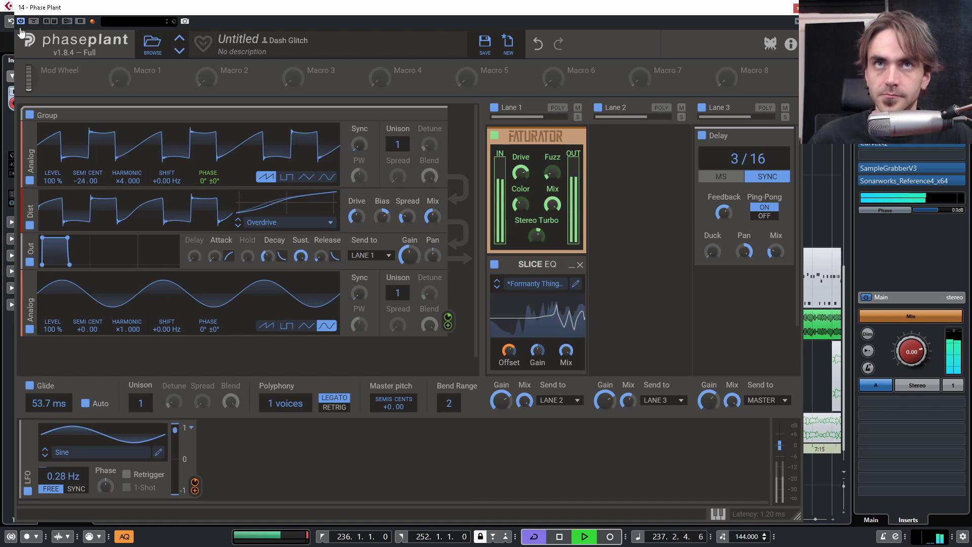
# Save the patch to the User presets as Formanty Thing Custom Filter 2, basing the name on the existing Custom Filter 1 preset.
pyautogui.click(486, 45)
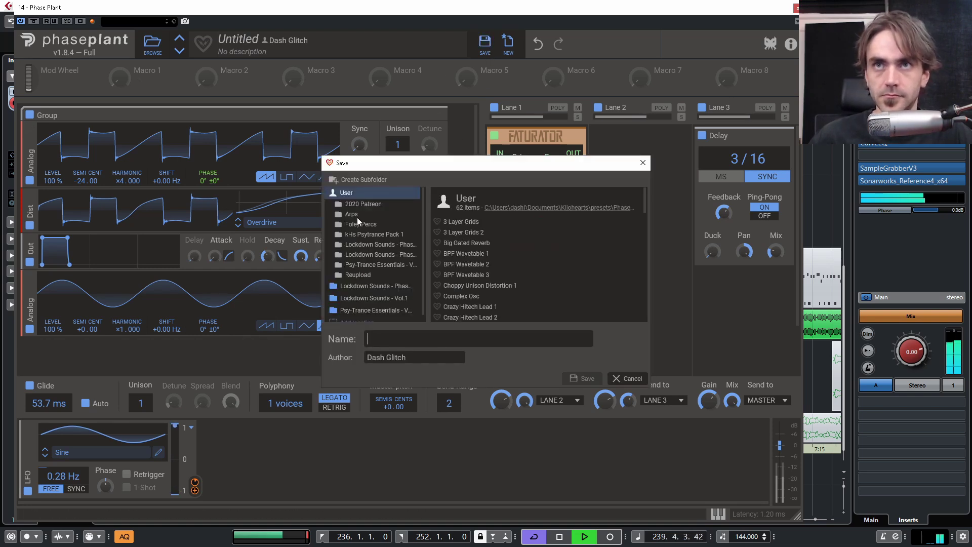
pyautogui.scroll(-6, 548, 257)
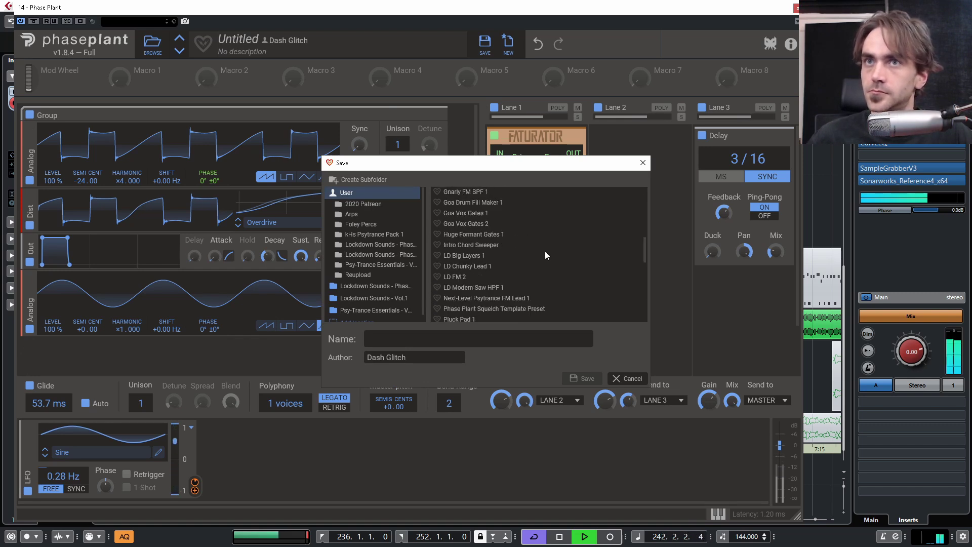
pyautogui.scroll(-8, 544, 250)
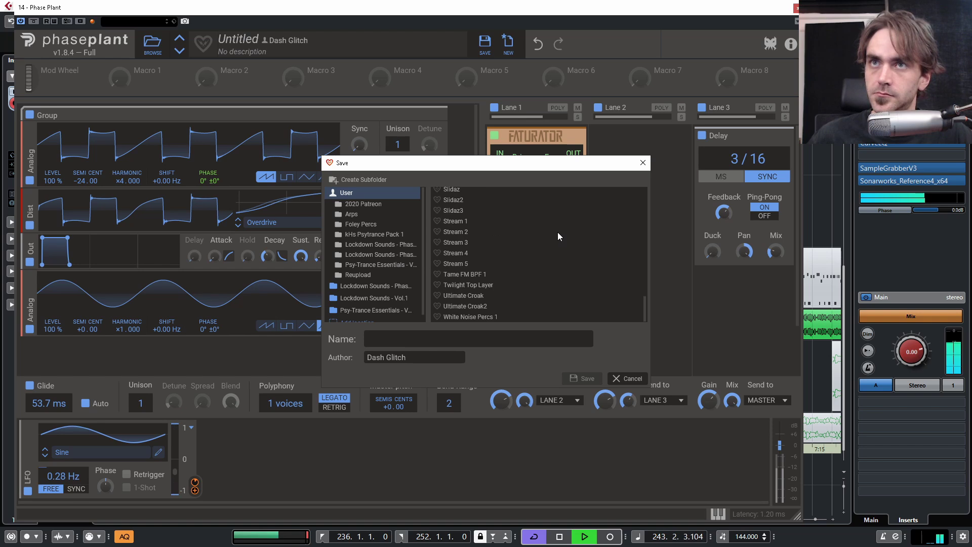
pyautogui.scroll(9, 557, 238)
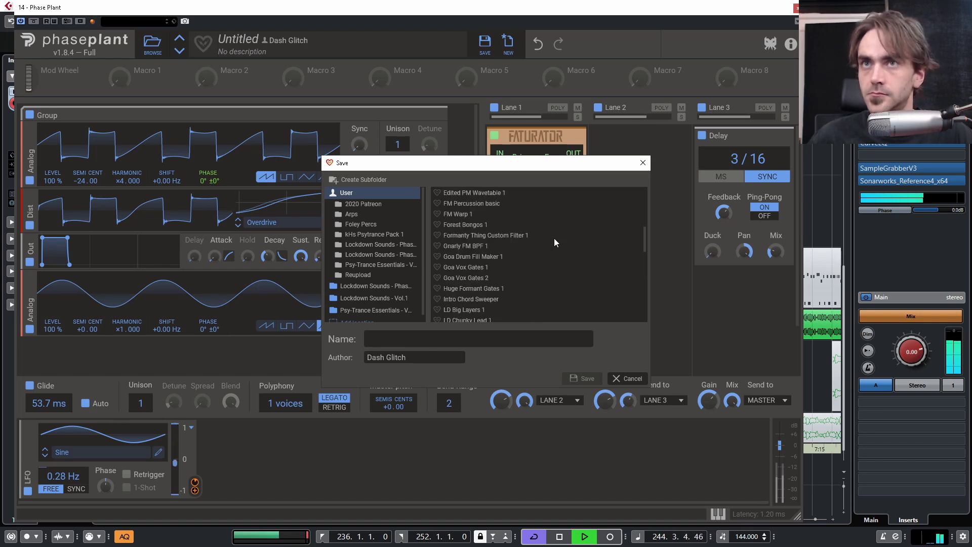
pyautogui.scroll(5, 554, 243)
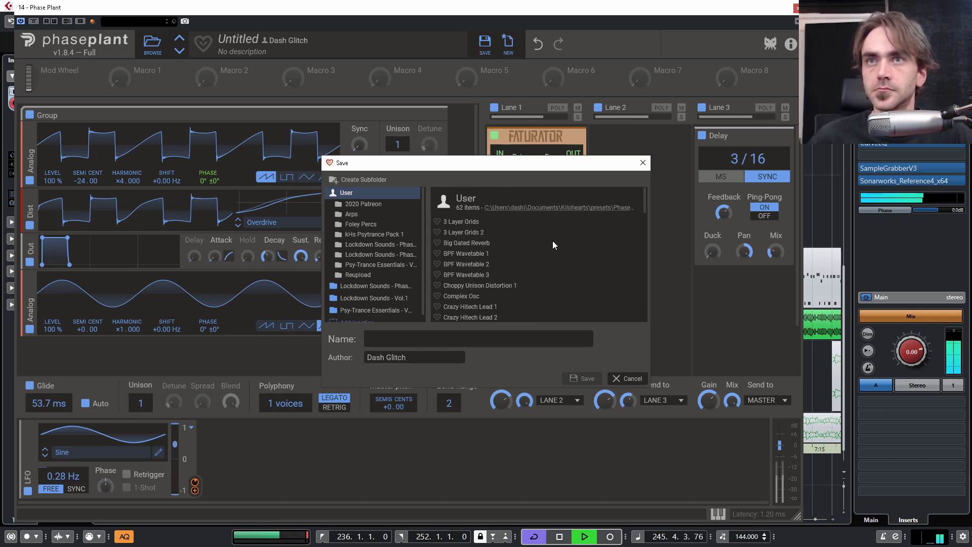
pyautogui.scroll(-5, 552, 236)
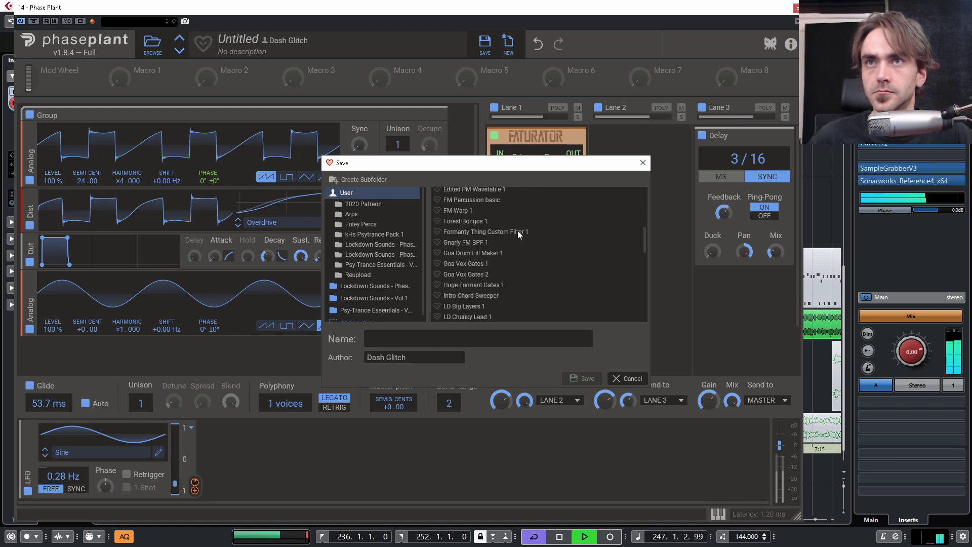
pyautogui.click(514, 231)
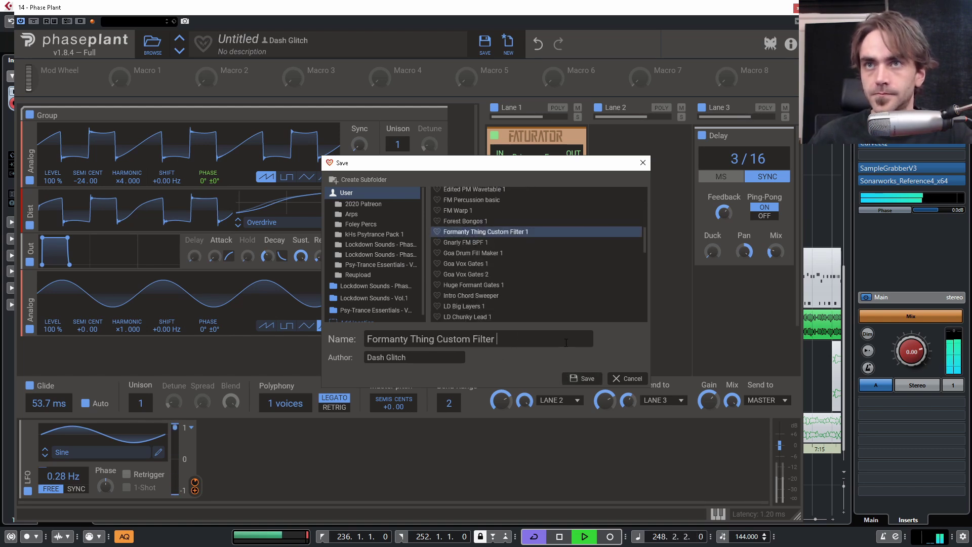
pyautogui.press('Return')
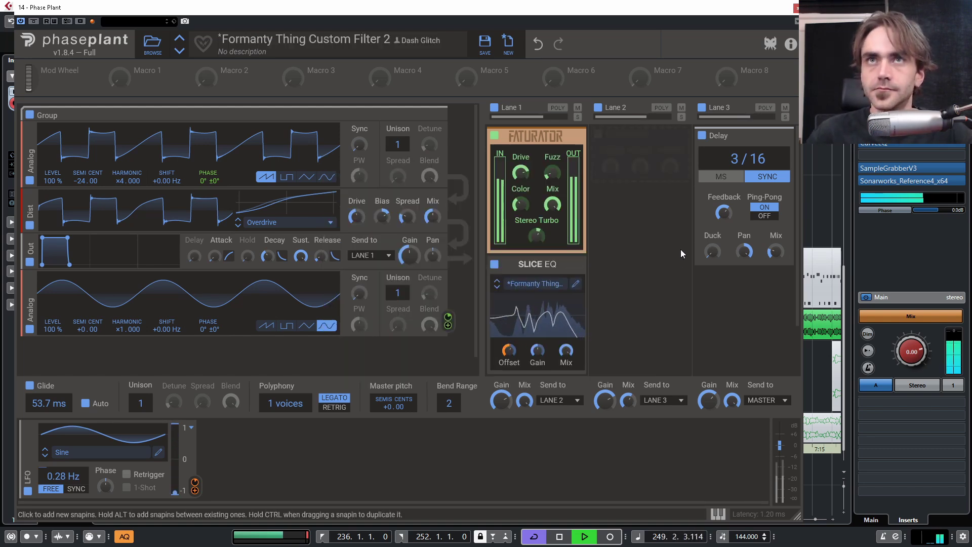
# Close the Phase Plant window to return to the Cubase project and stop playback.
pyautogui.click(798, 8)
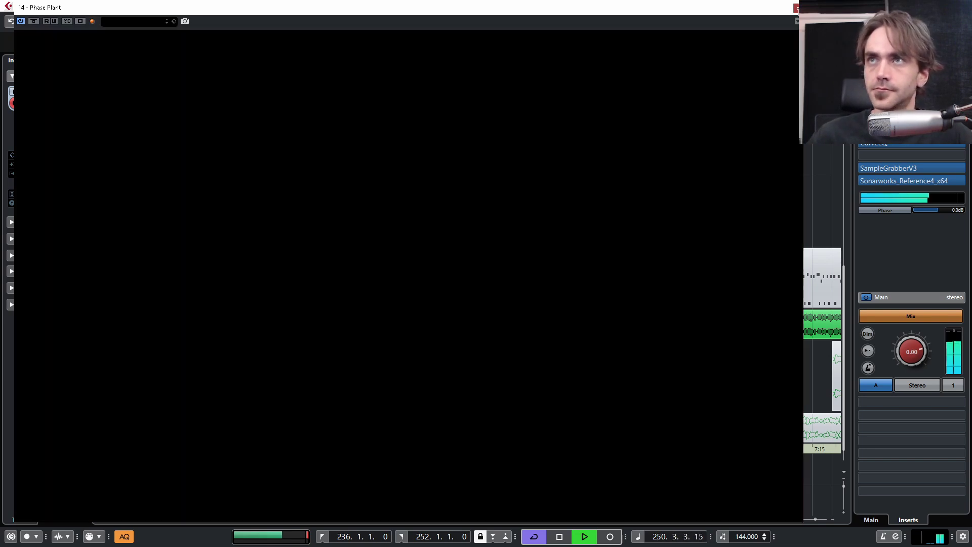
pyautogui.press('space')
pyautogui.scroll(-3, 344, 162)
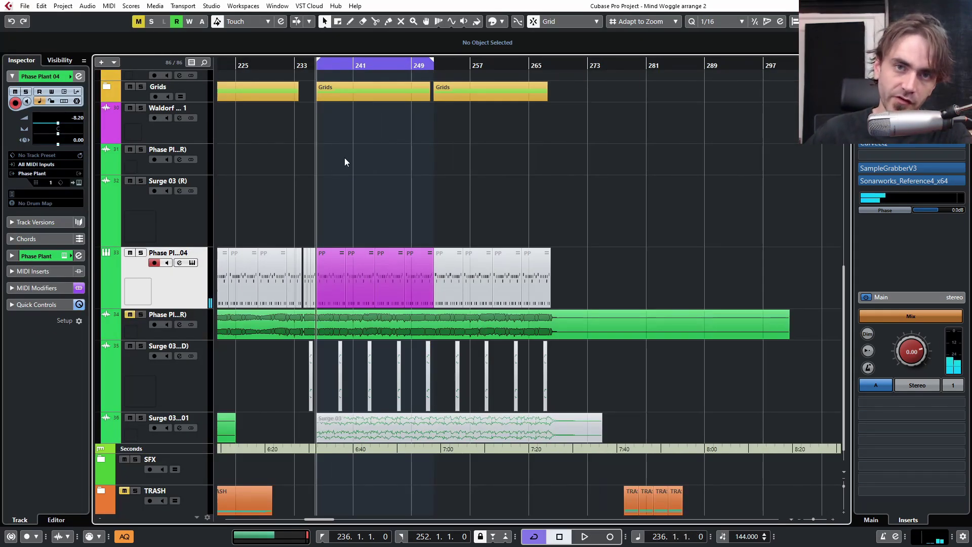